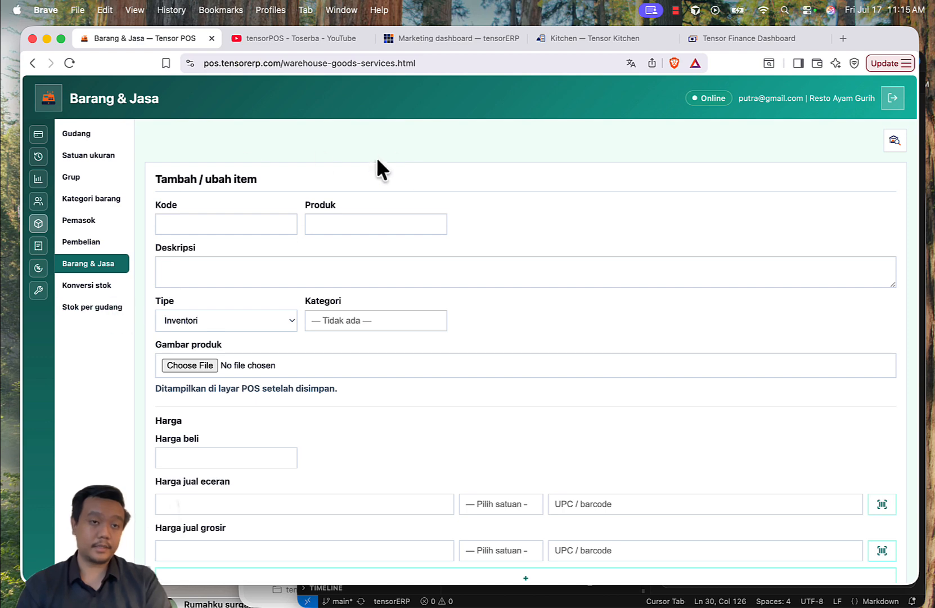
- Enter 001 as the new item's Kode and Ayam Segar as its Produk name
scroll(419, 177, "down", 2)
scroll(417, 175, "down", 3)
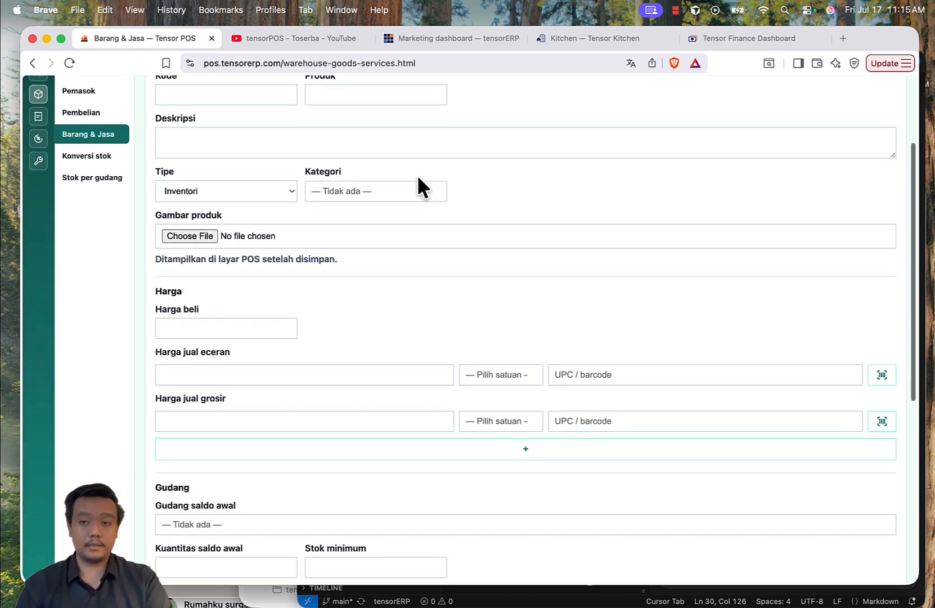
scroll(417, 174, "up", 4)
left_click(221, 194)
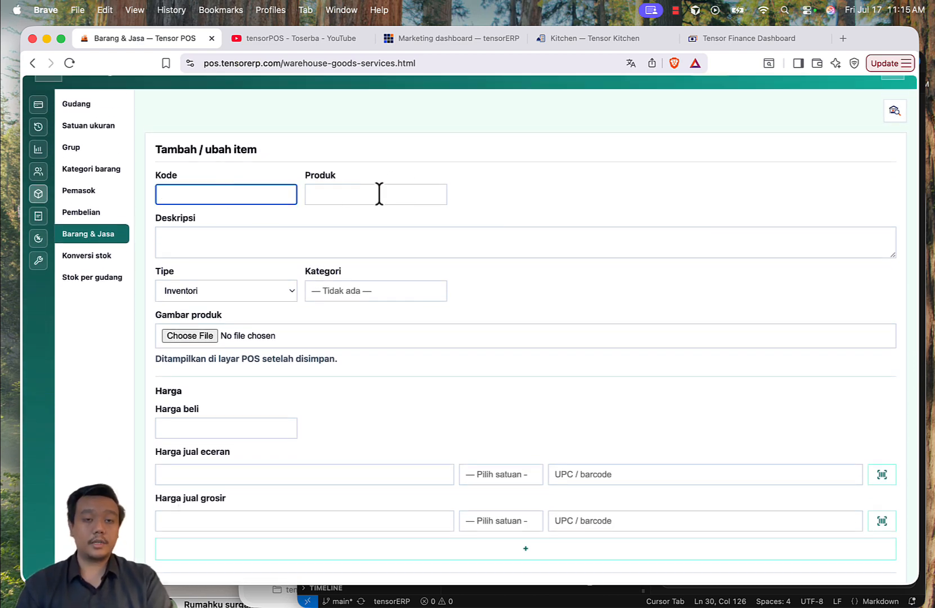
type("001")
left_click(598, 179)
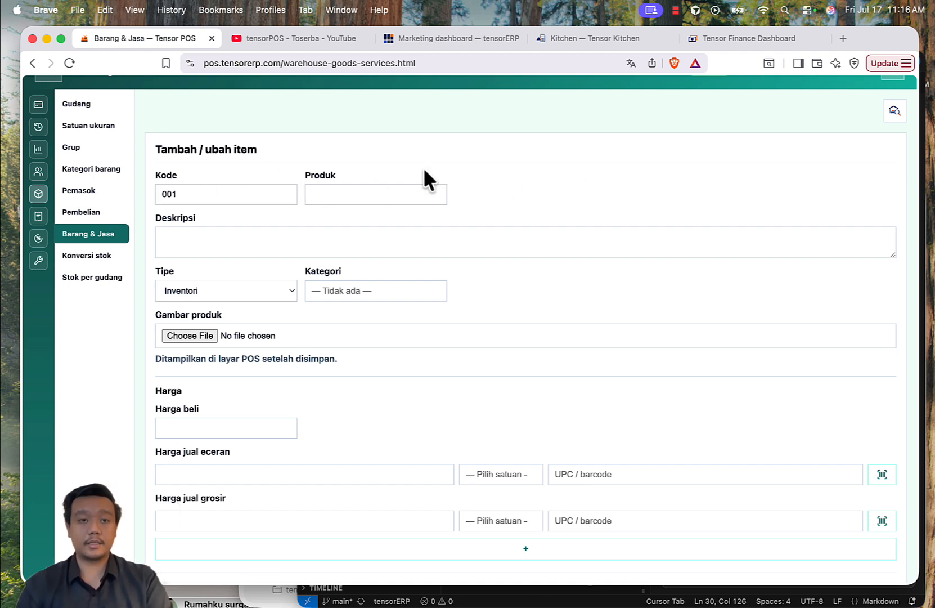
left_click(389, 195)
type("A")
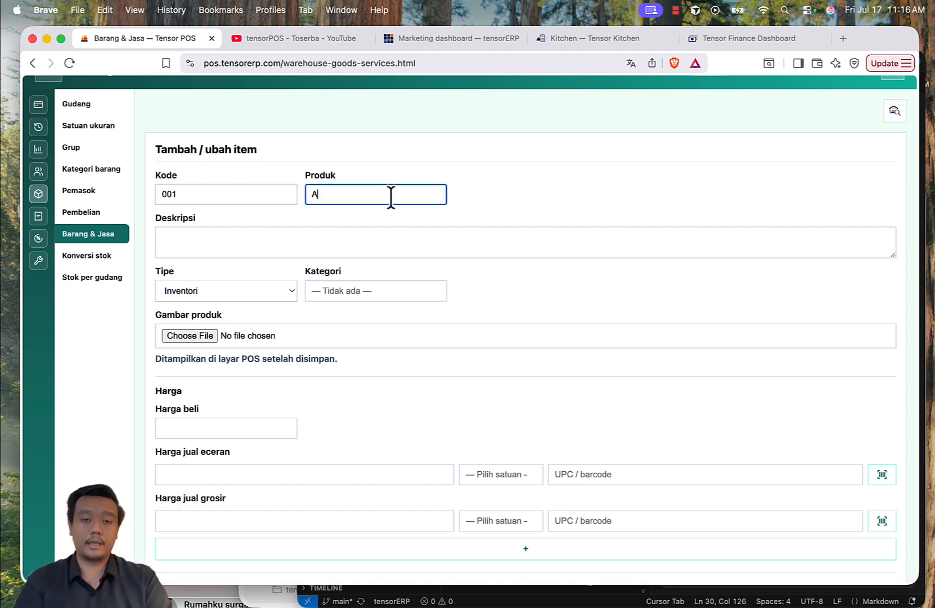
type("yam Segar")
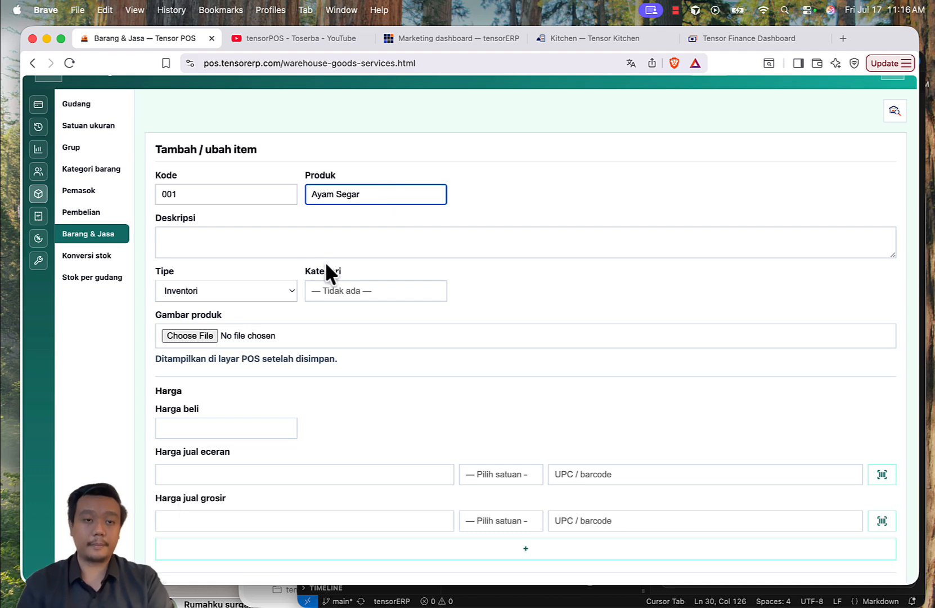
- Fill in the item's Deskripsi with "Bahan mentah ayam"
left_click(298, 238)
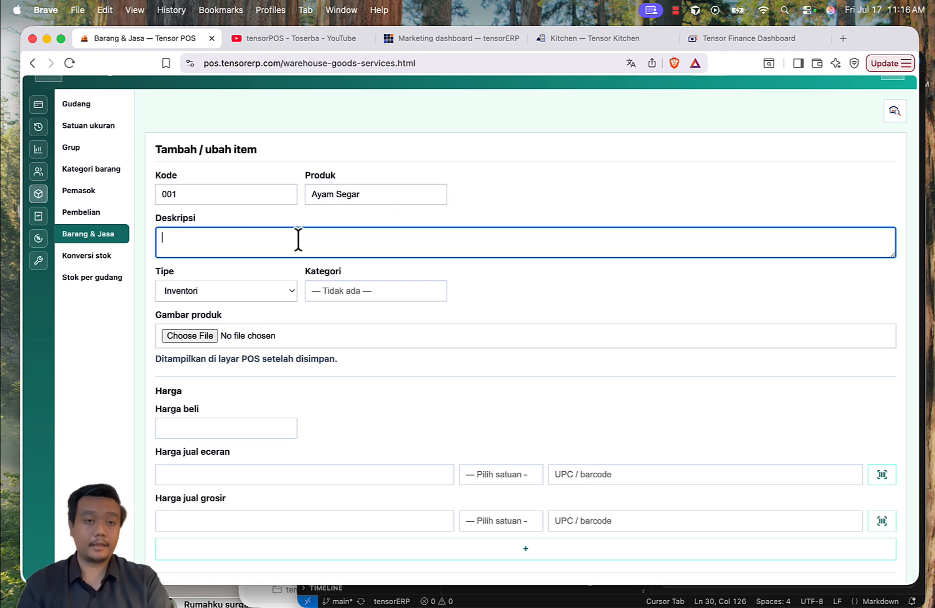
type("Ayam")
key("super+a")
type("Baha")
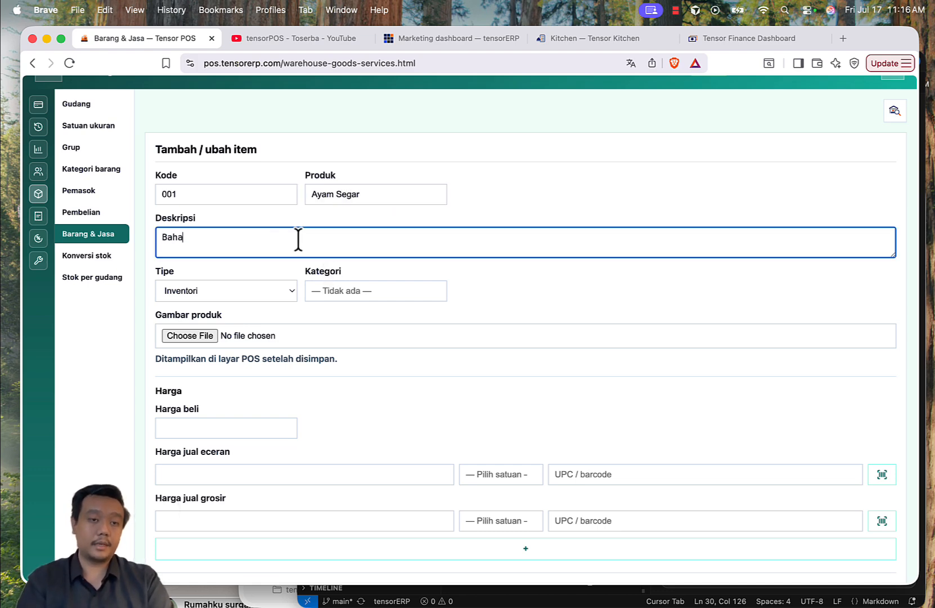
type("n mentah ayam")
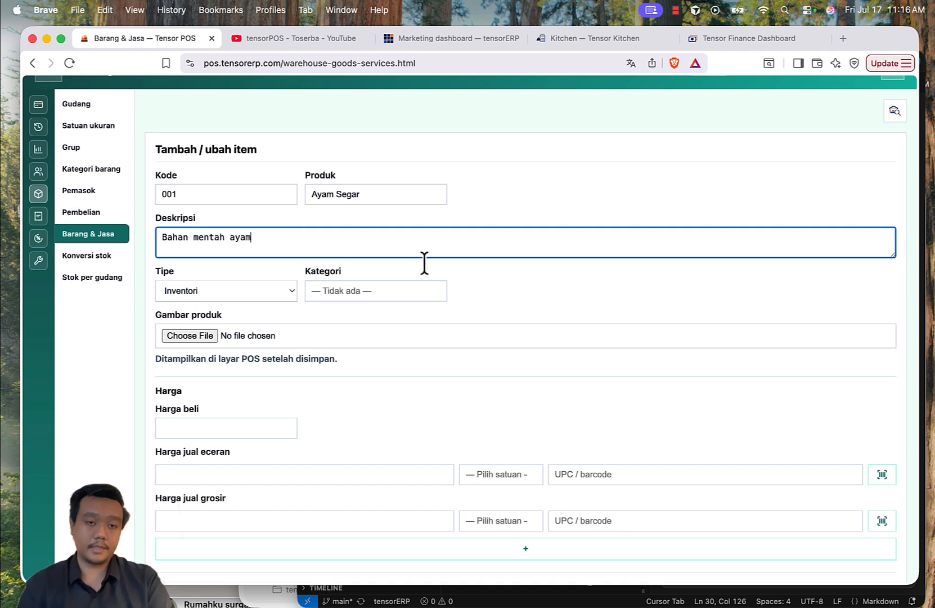
left_click(478, 305)
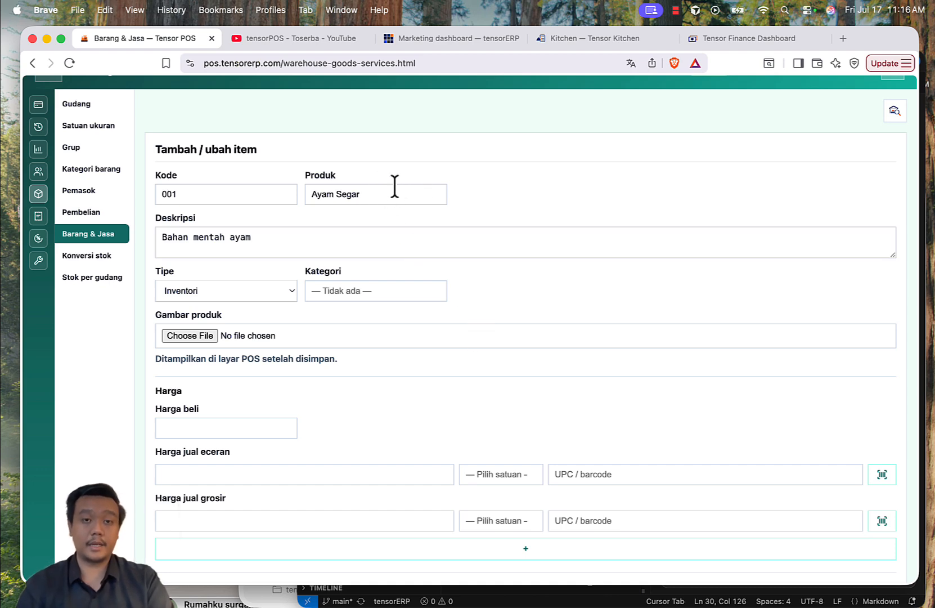
left_click(443, 192)
left_click(509, 187)
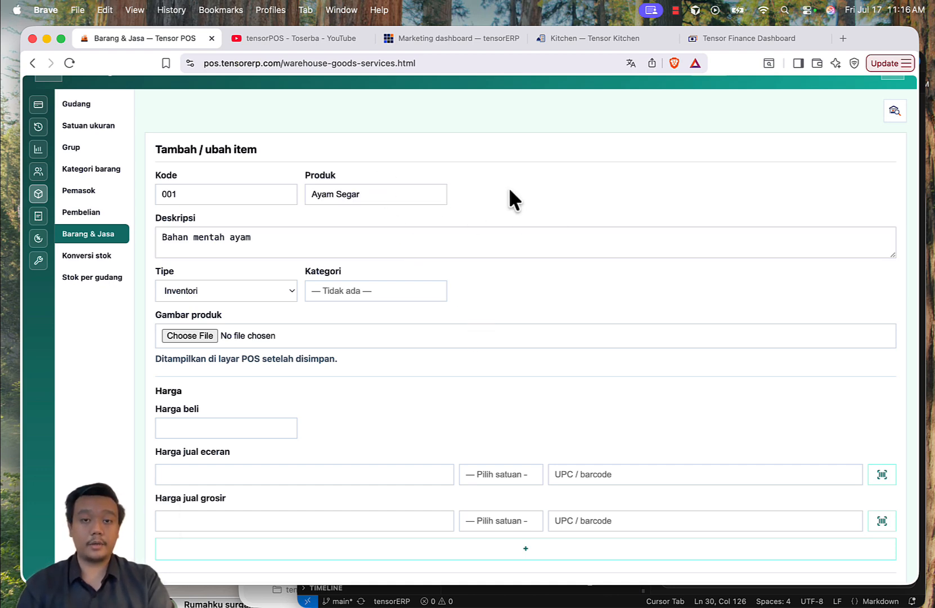
- Examine the item type options offered under Tipe
scroll(509, 186, "down", 3)
scroll(509, 187, "down", 1)
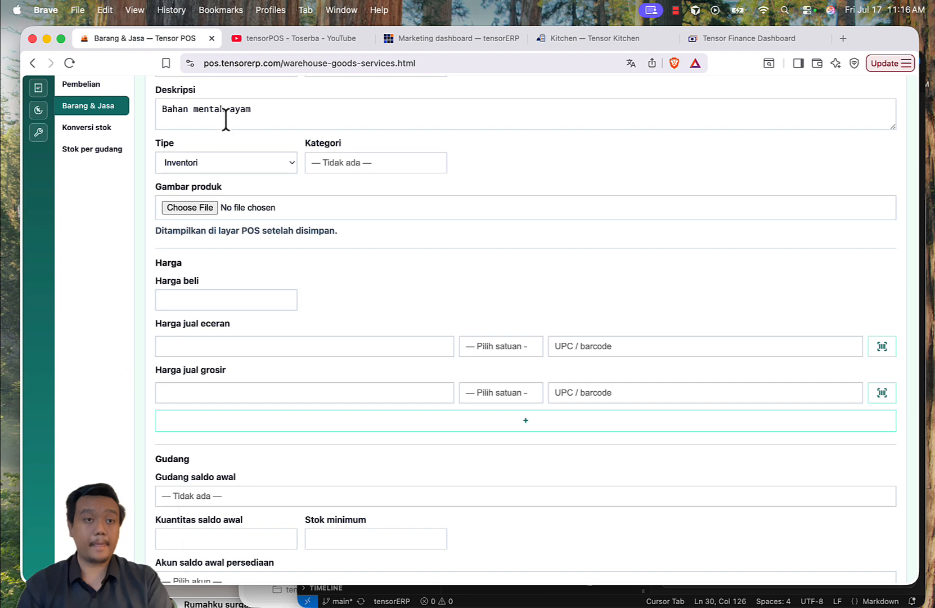
left_click(293, 162)
left_click(296, 156)
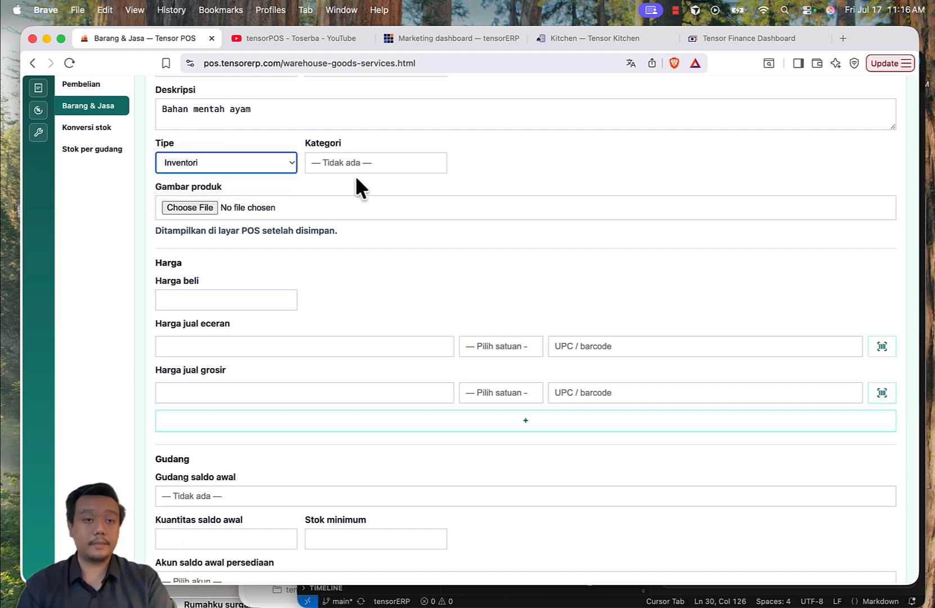
left_click(272, 162)
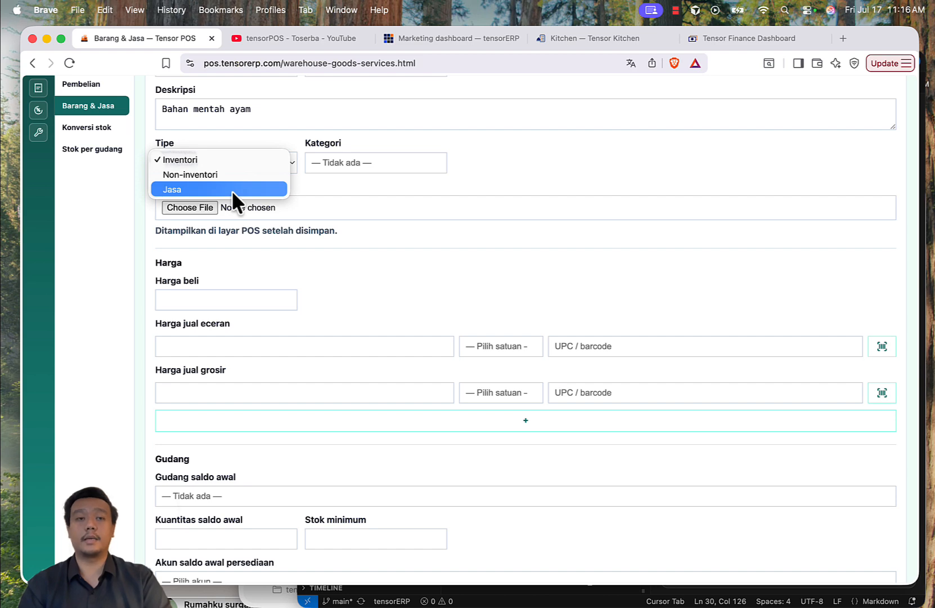
left_click(566, 130)
left_click(513, 152)
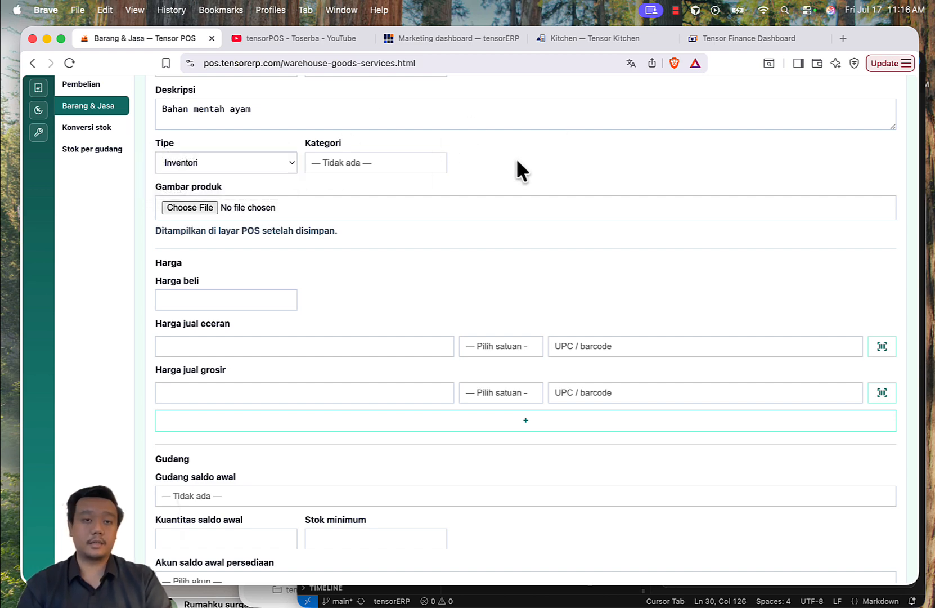
- Create a new category named "bahan makan" and assign it as the item's Kategori
scroll(458, 245, "down", 1)
left_click(383, 151)
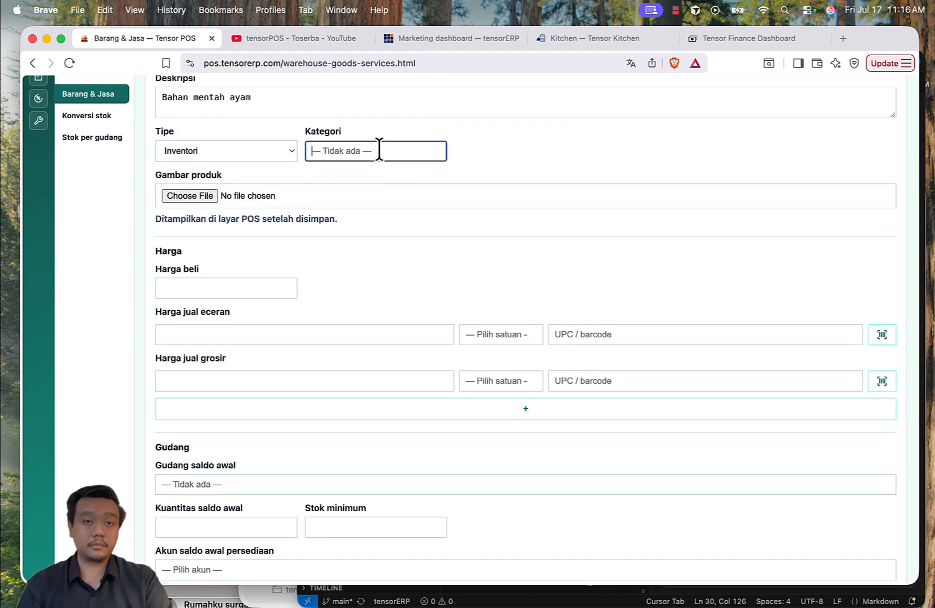
type("bahan ")
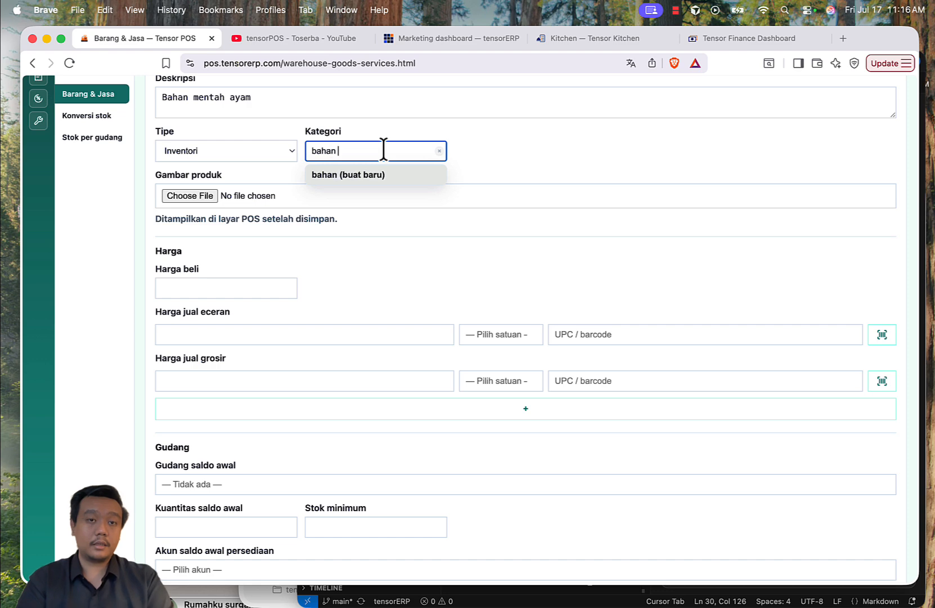
type("makan")
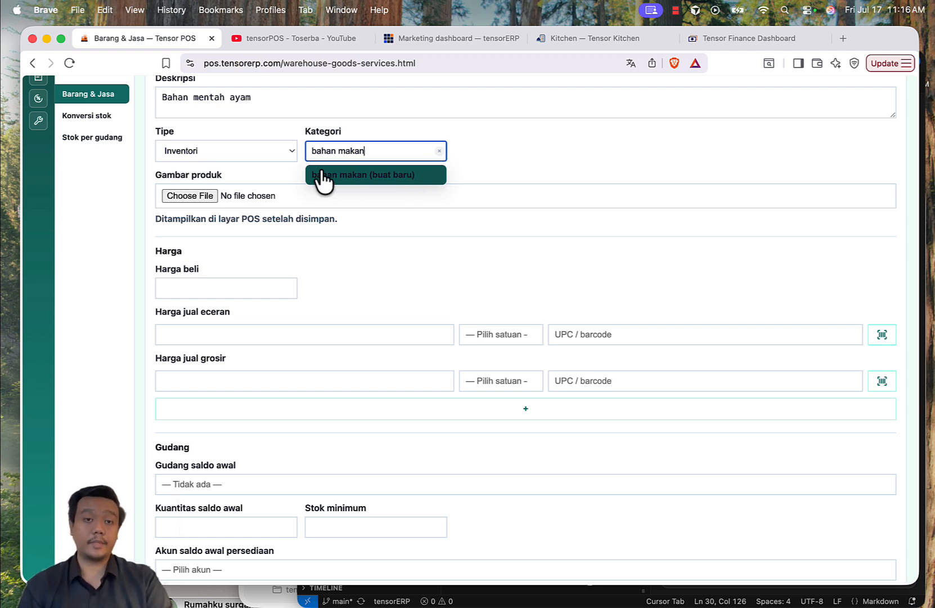
left_click(376, 179)
left_click(522, 155)
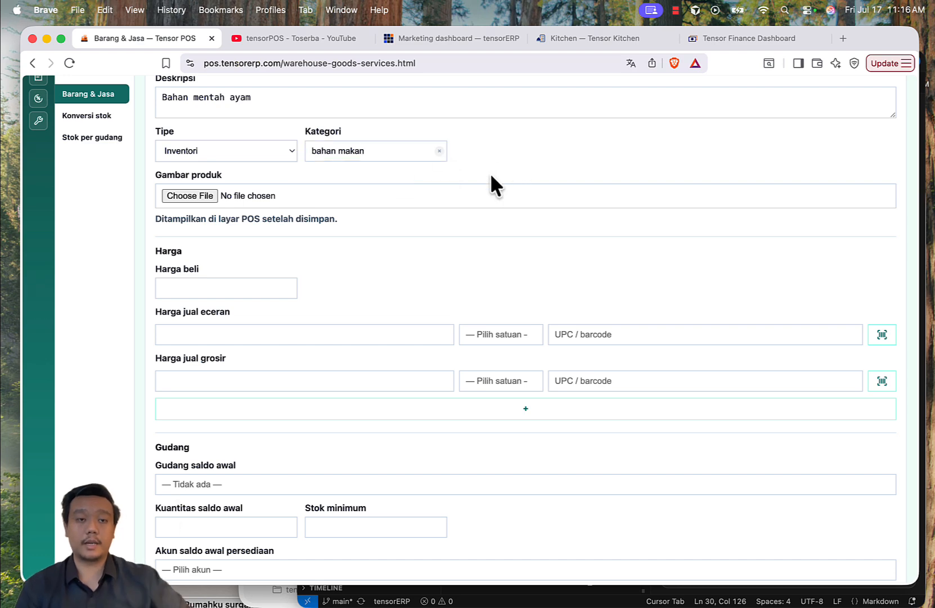
- Set the item's purchase price (Harga beli) to 40000
scroll(490, 172, "down", 2)
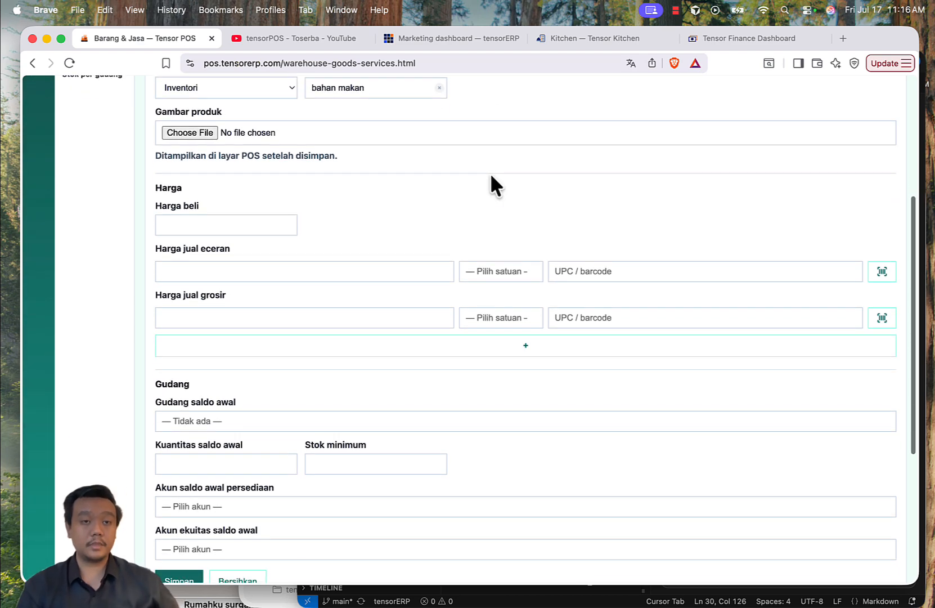
left_click(263, 225)
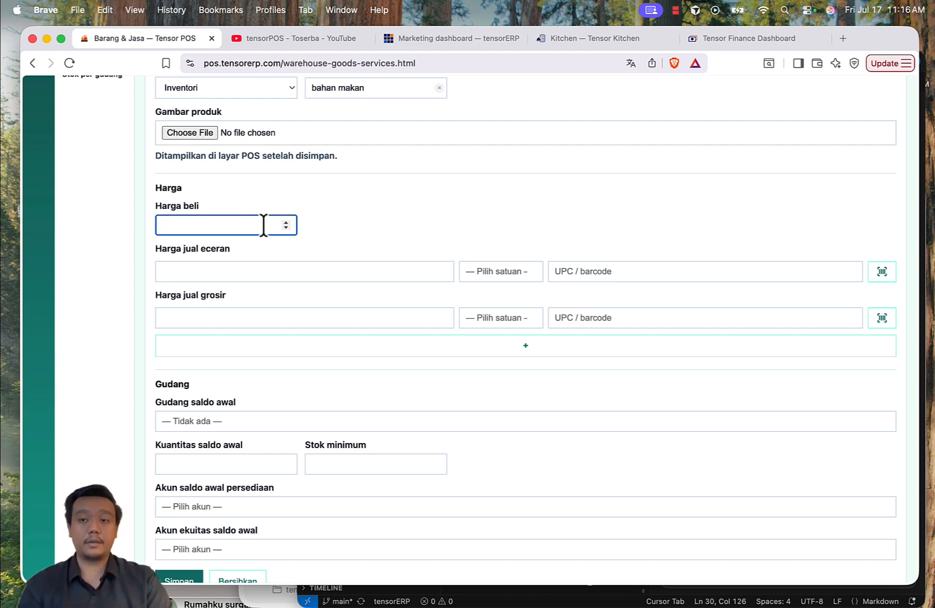
scroll(263, 225, "down", 1)
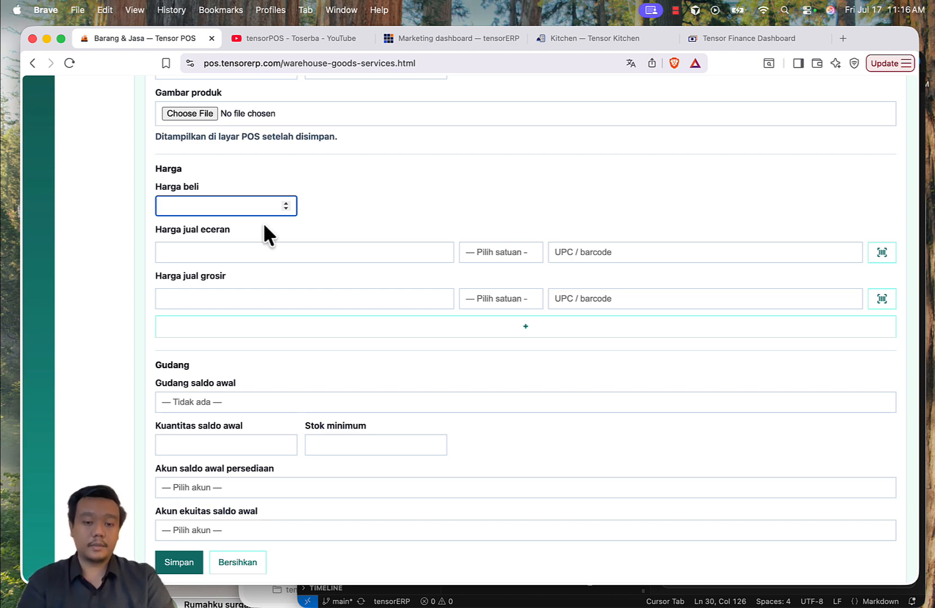
type("40")
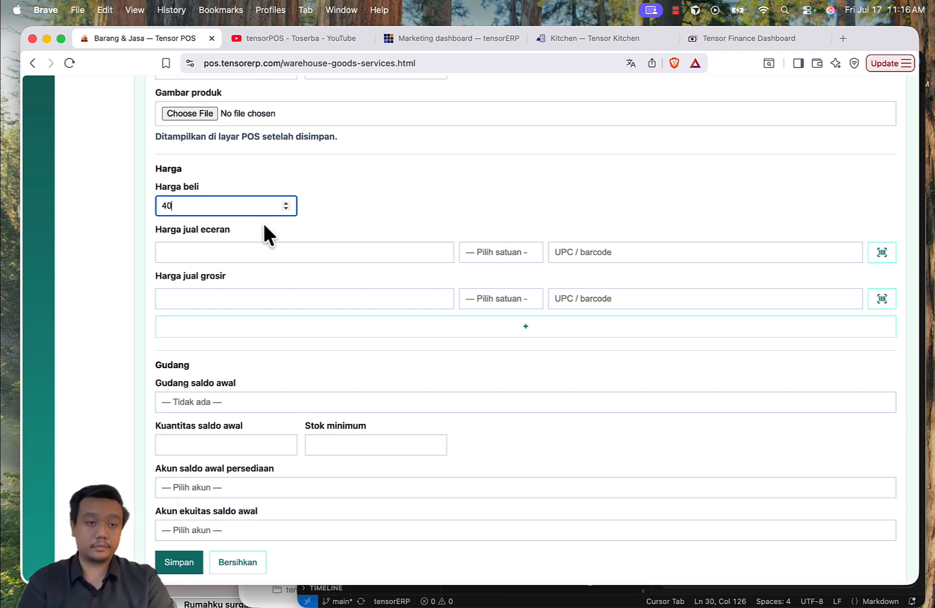
type("000")
left_click(458, 162)
scroll(394, 197, "down", 1)
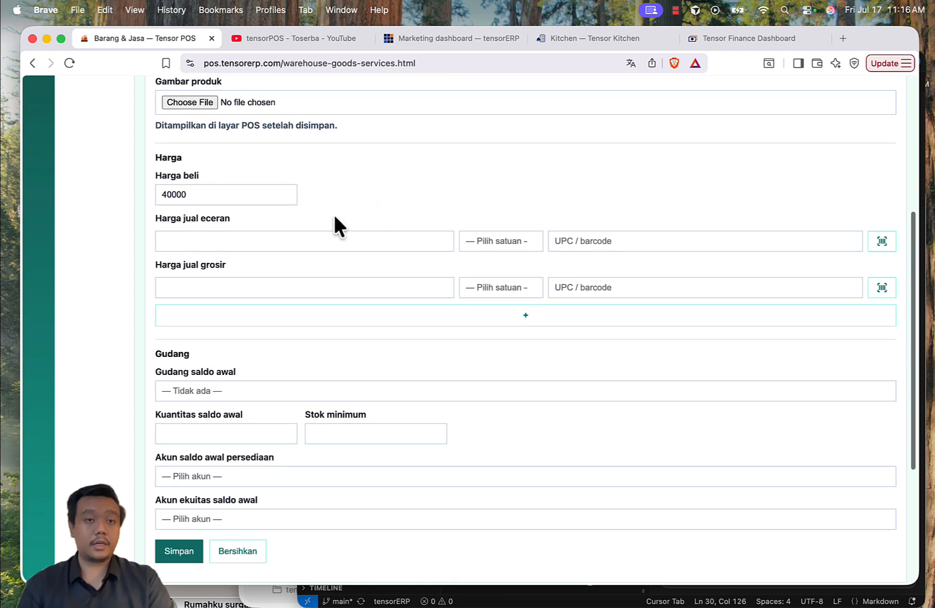
- Examine the retail and wholesale selling price fields with their barcode entries, and the warehouse section below them
left_click(263, 240)
left_click(282, 288)
left_click(564, 180)
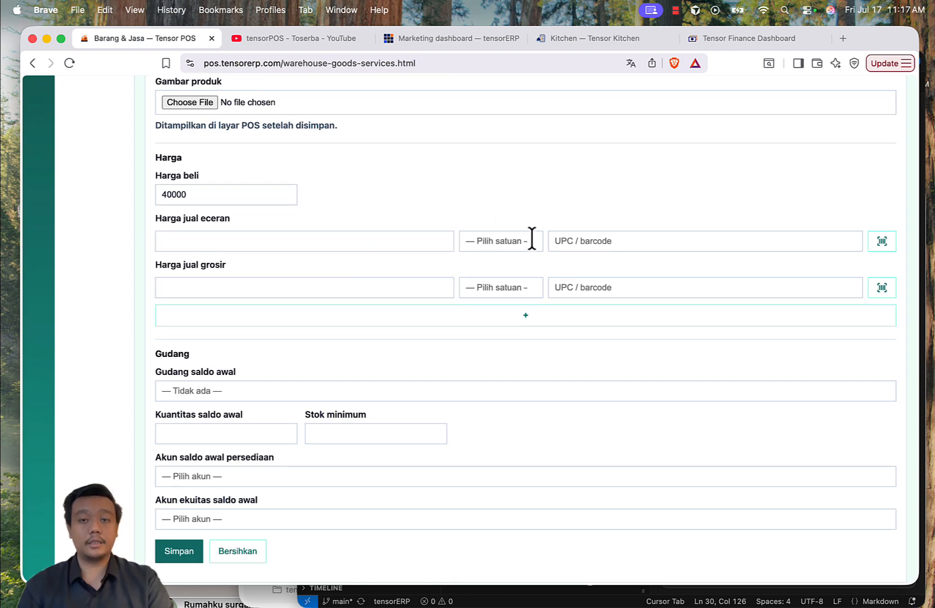
left_click(622, 240)
left_click(613, 285)
left_click(597, 186)
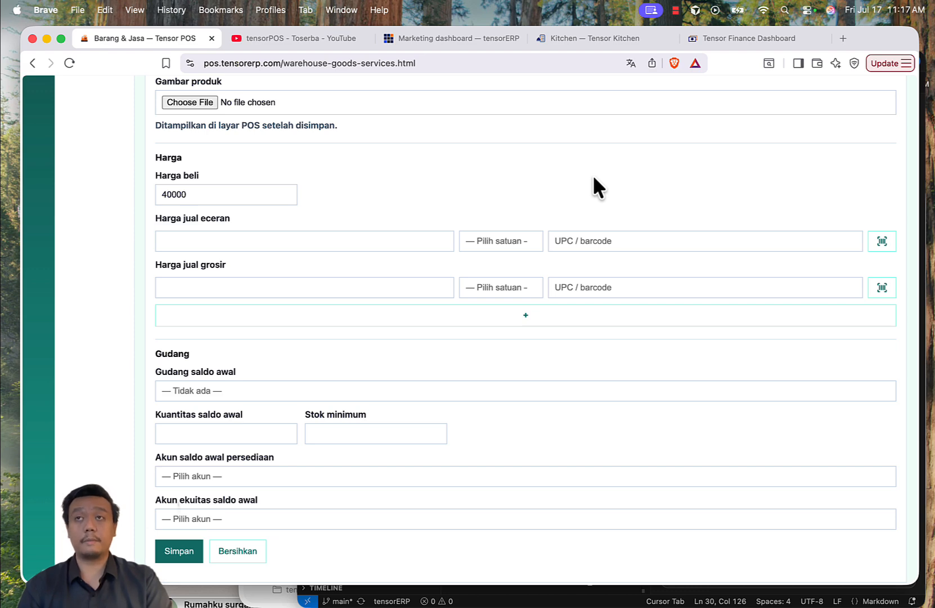
left_click(345, 239)
left_click(432, 188)
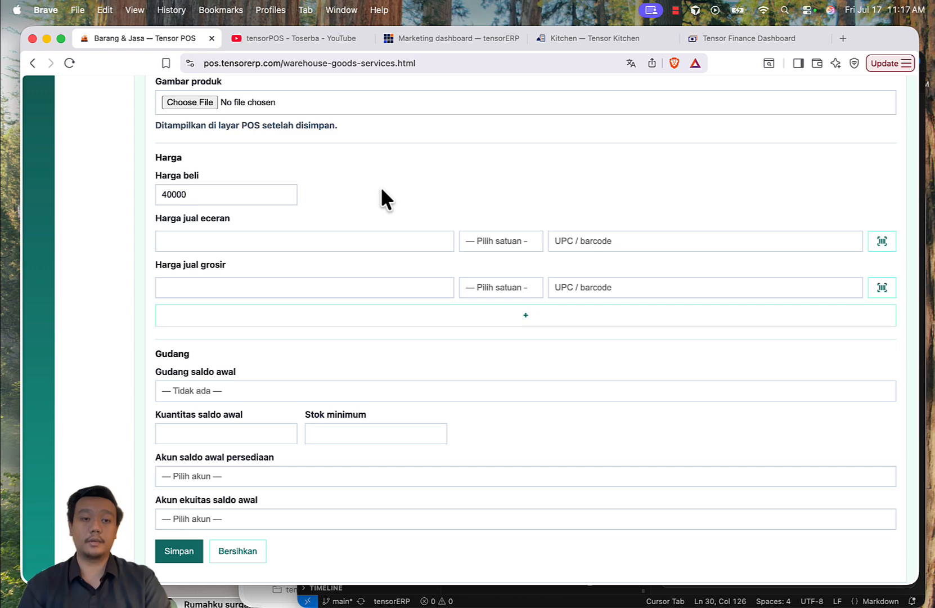
scroll(381, 186, "up", 2)
scroll(380, 187, "down", 5)
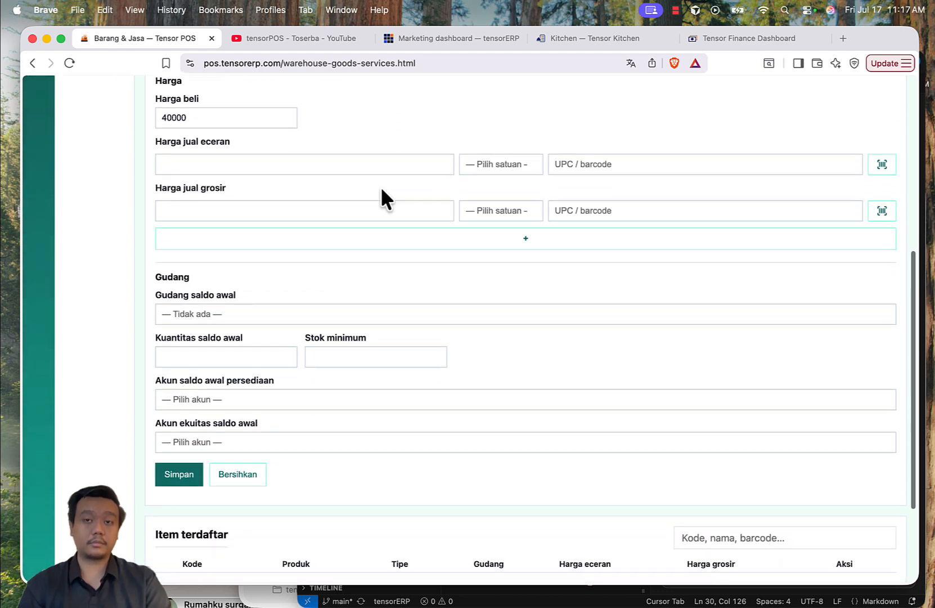
scroll(380, 196, "up", 4)
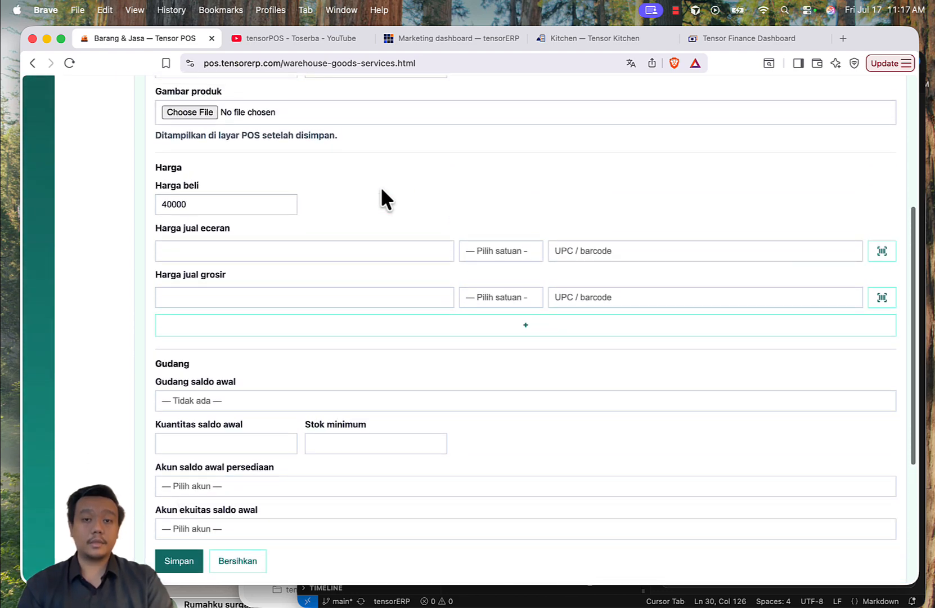
- Create a new unit "kg" and assign it to the retail selling price (Harga jual eceran)
left_click(505, 252)
type("k")
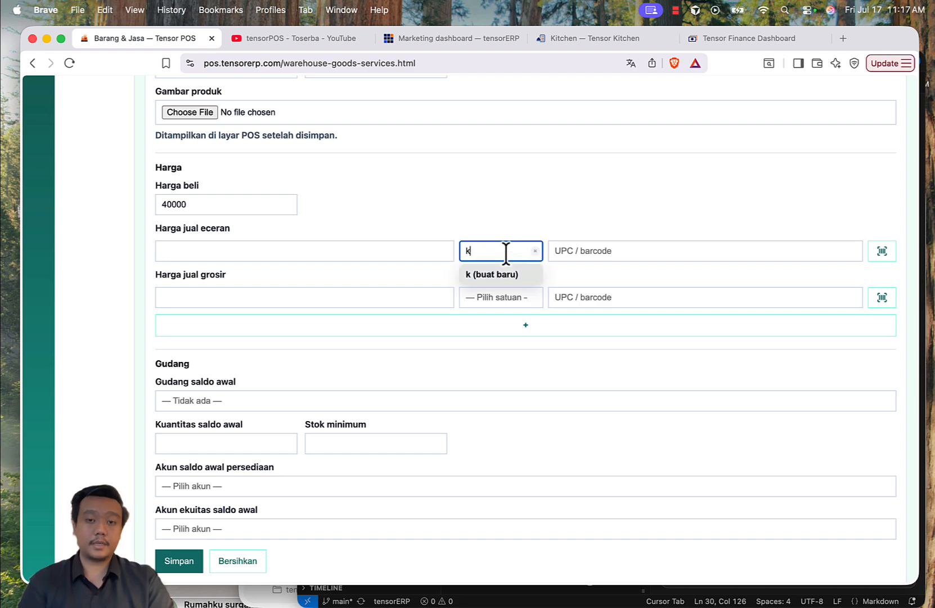
type("g")
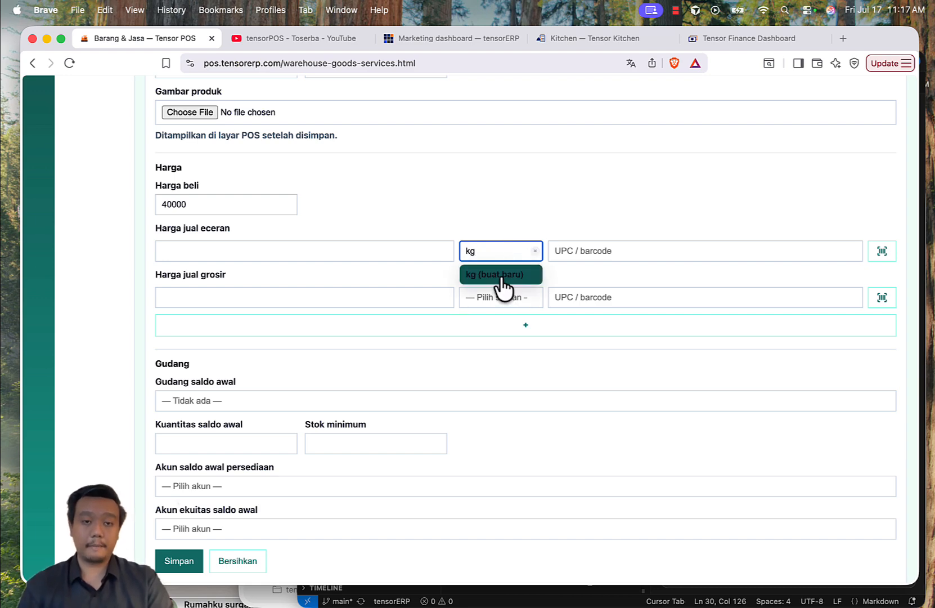
left_click(501, 280)
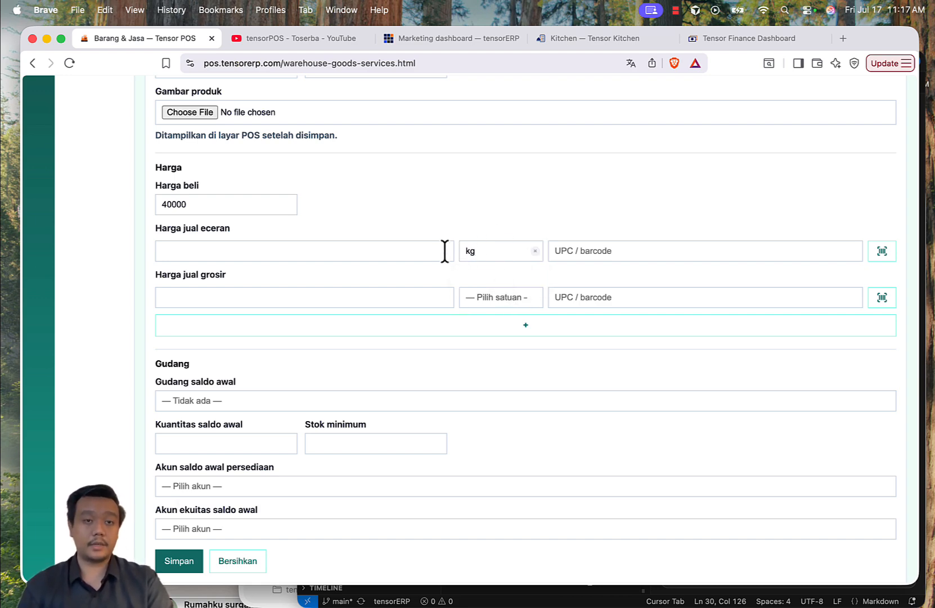
- Choose Warung Cebongan as the opening balance warehouse (Gudang saldo awal)
scroll(493, 223, "down", 4)
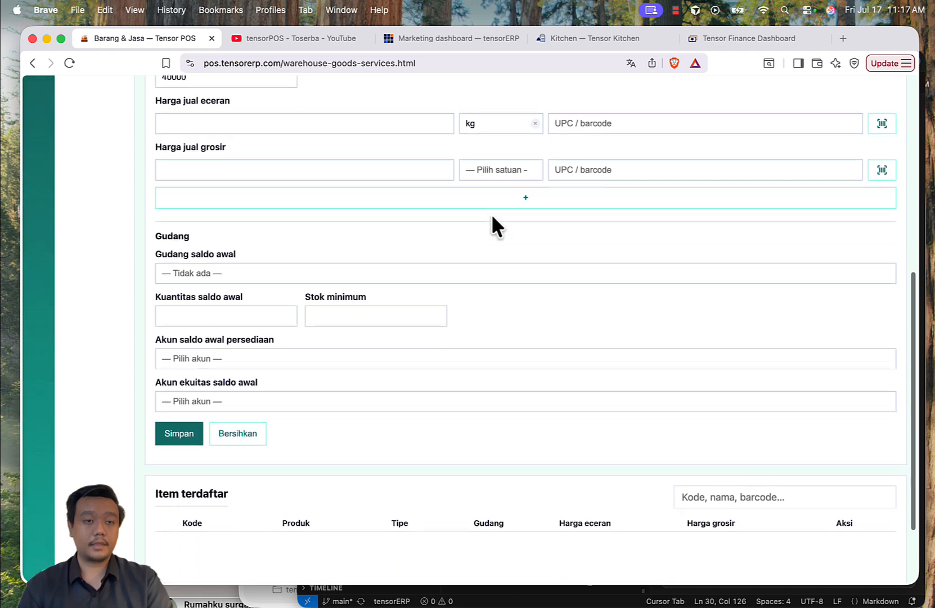
scroll(493, 224, "down", 3)
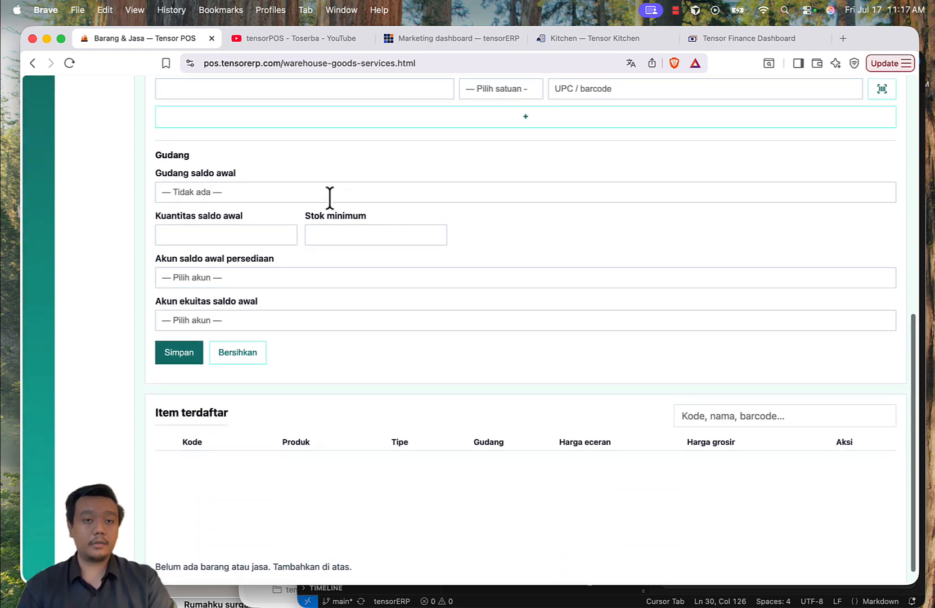
left_click(319, 191)
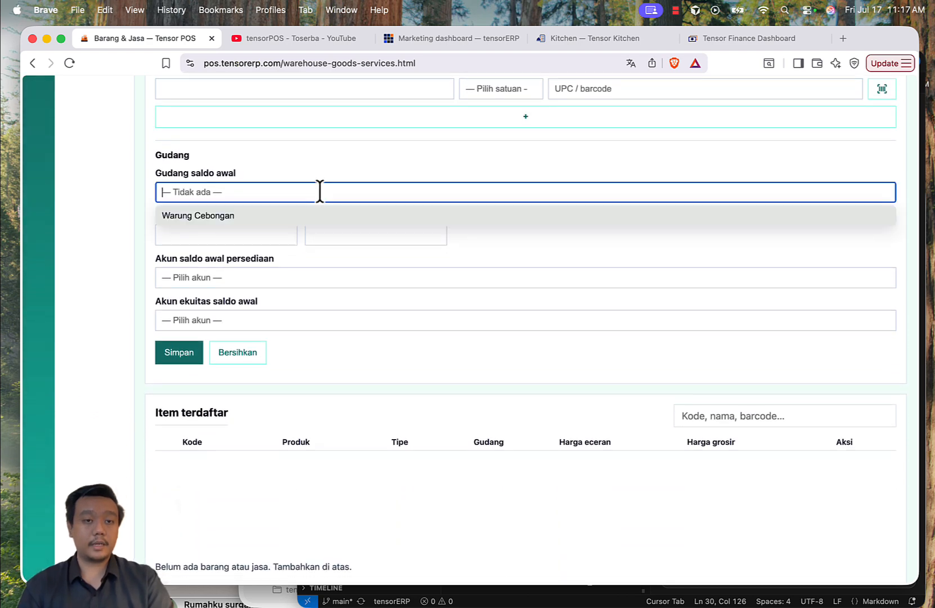
left_click(253, 219)
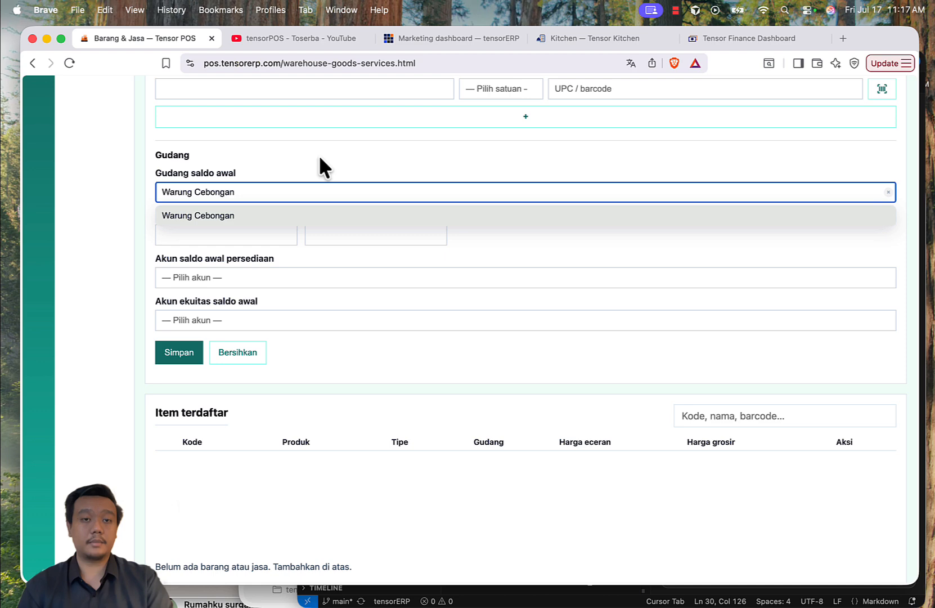
- Set the opening balance quantity (Kuantitas saldo awal) to 10 and the minimum stock (Stok minimum) to 5
left_click(496, 251)
scroll(394, 259, "down", 1)
left_click(234, 229)
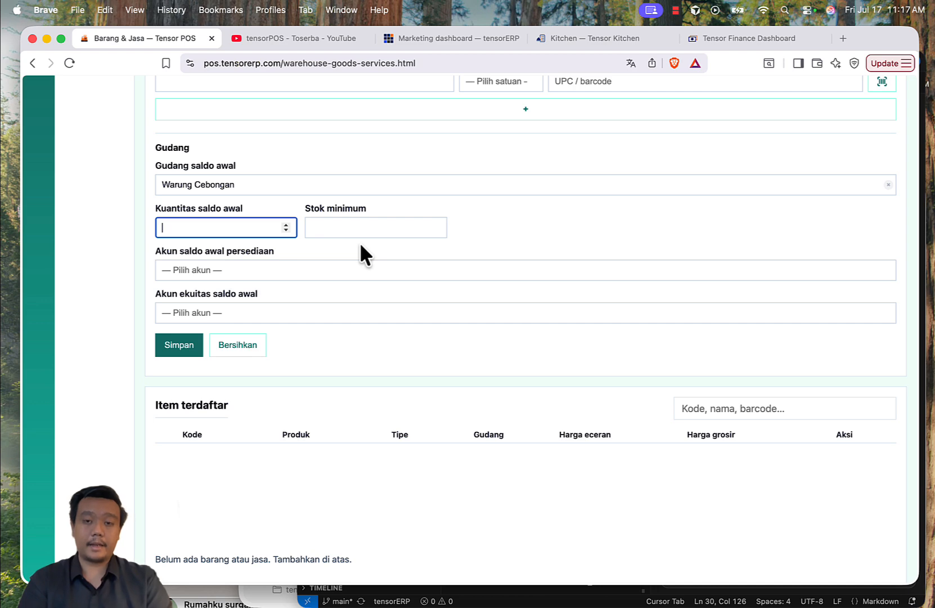
type("0")
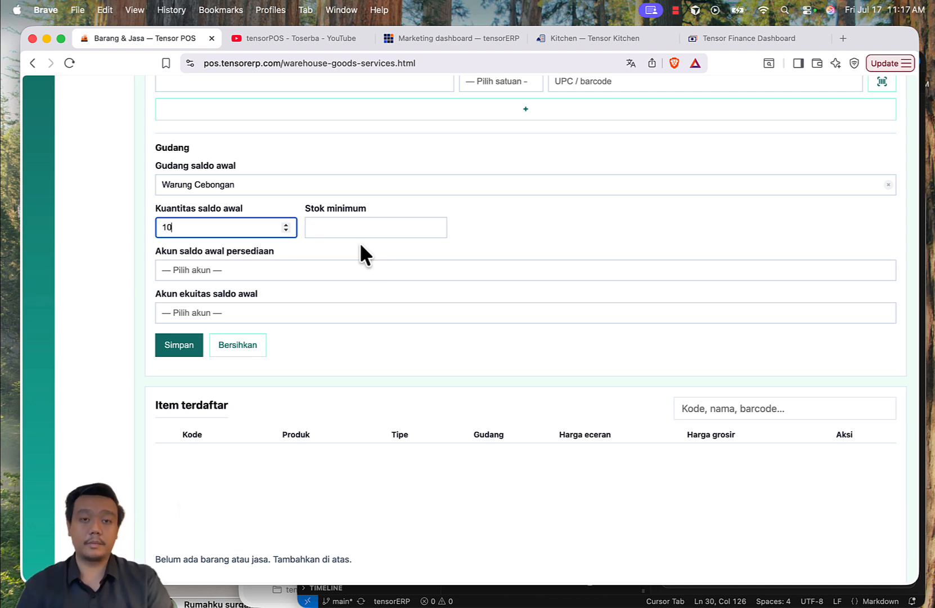
left_click(386, 228)
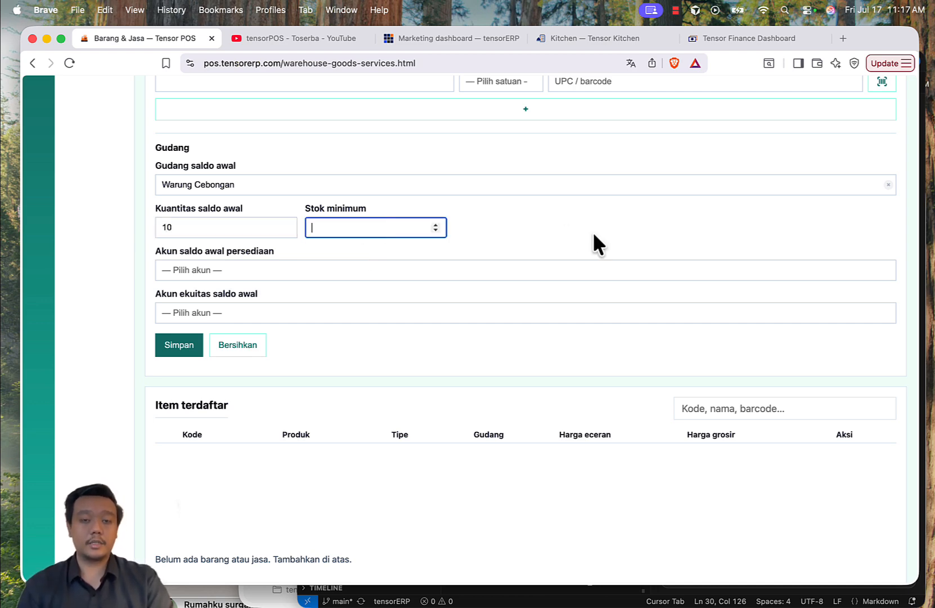
type("5")
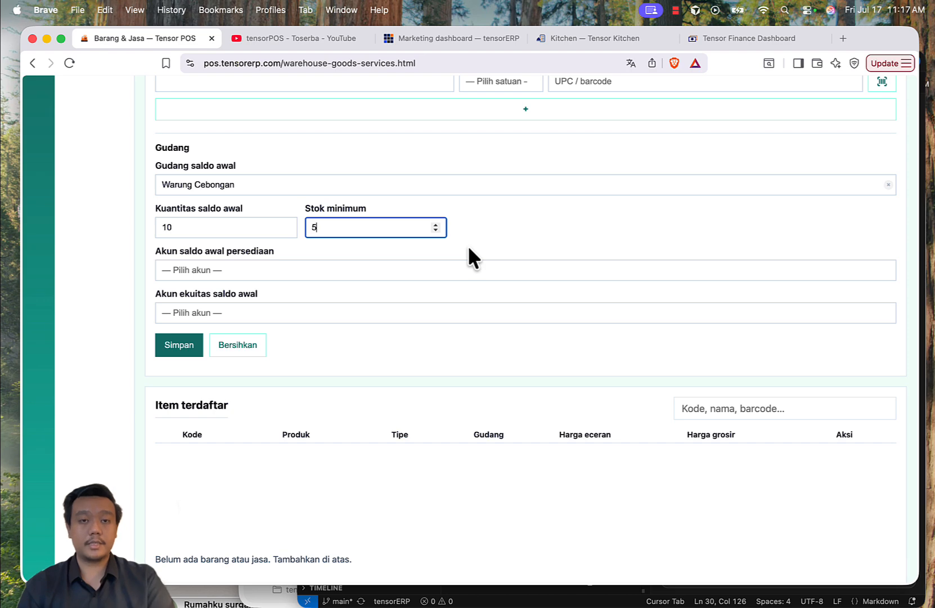
left_click(470, 247)
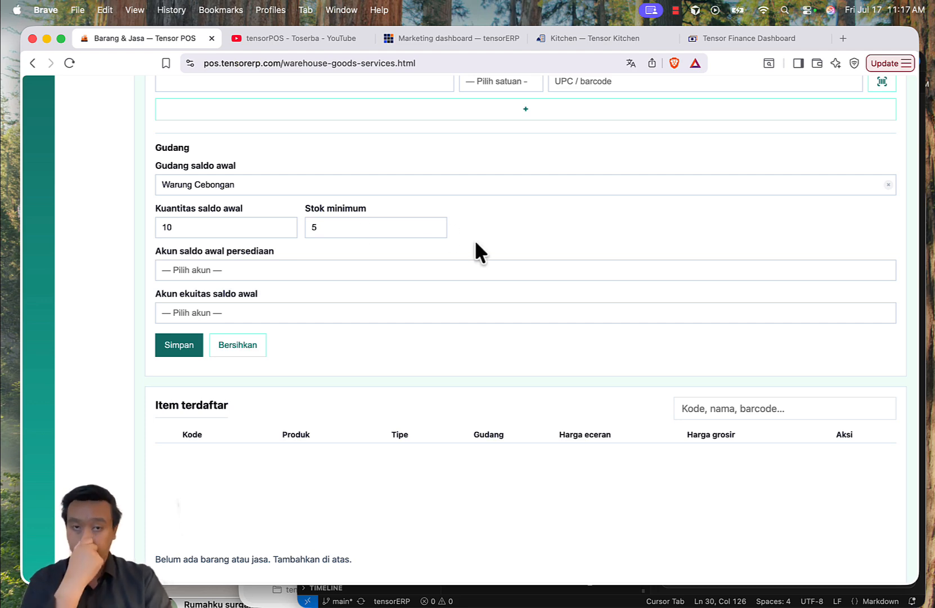
- Choose Bahan Makanan as the opening inventory account (Akun saldo awal persediaan)
scroll(349, 264, "down", 1)
left_click(215, 258)
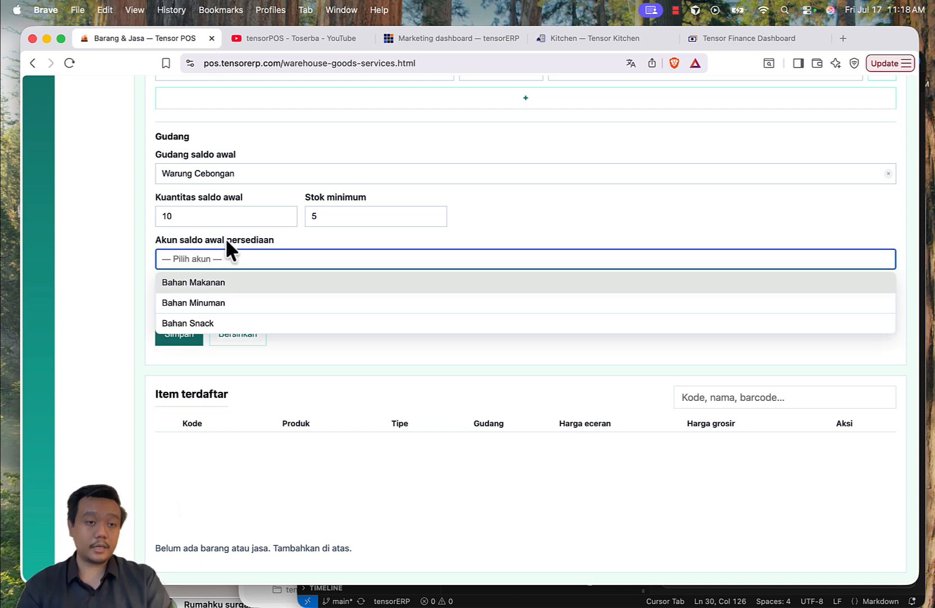
left_click(226, 283)
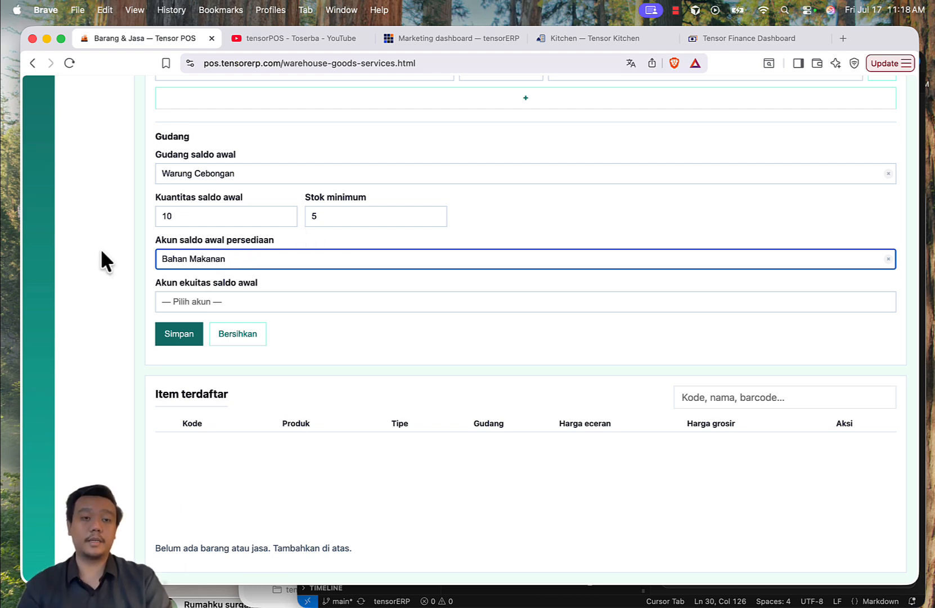
left_click(135, 266)
- Choose Modal Awal as the opening balance equity account (Akun ekuitas saldo awal) and save the item
left_click(278, 299)
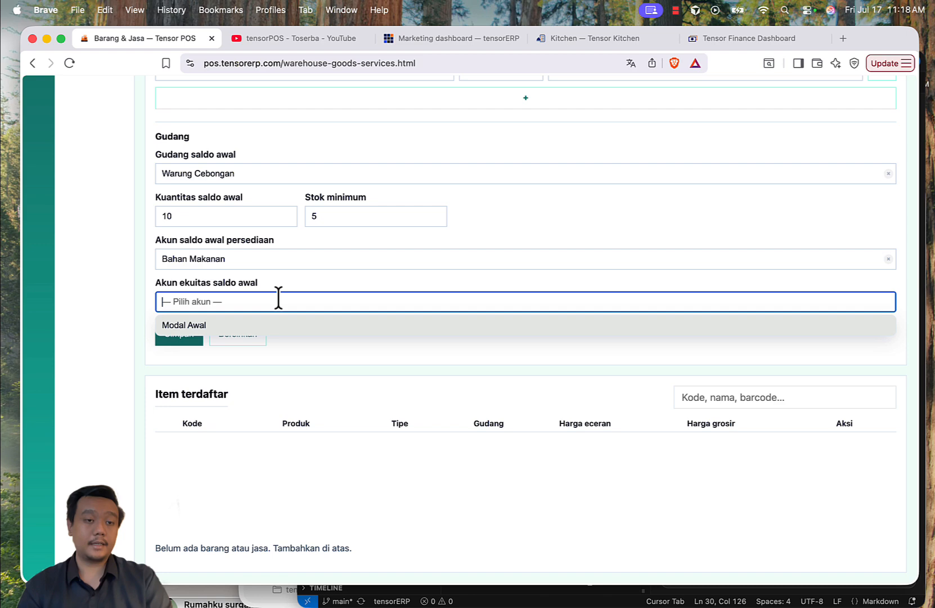
left_click(221, 326)
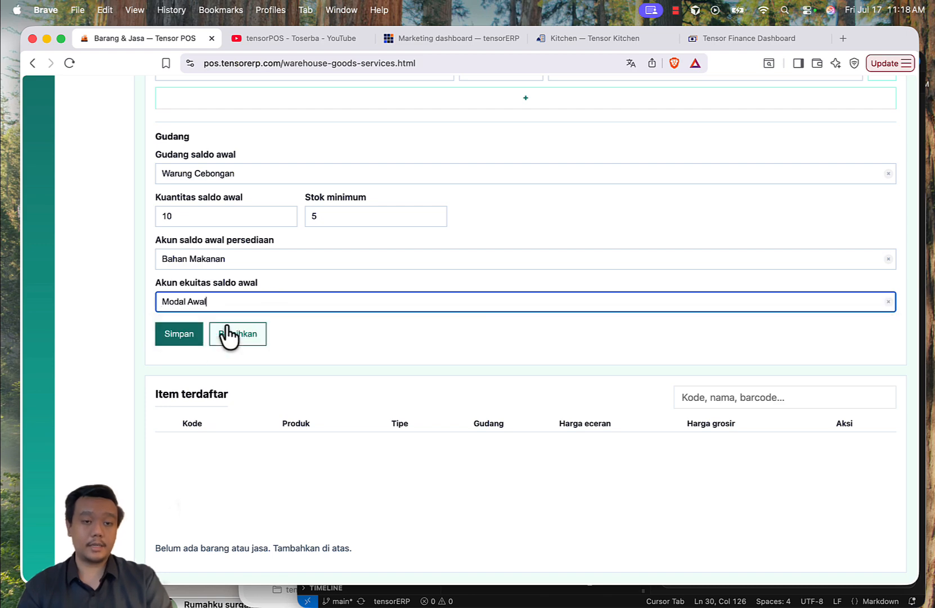
left_click(185, 334)
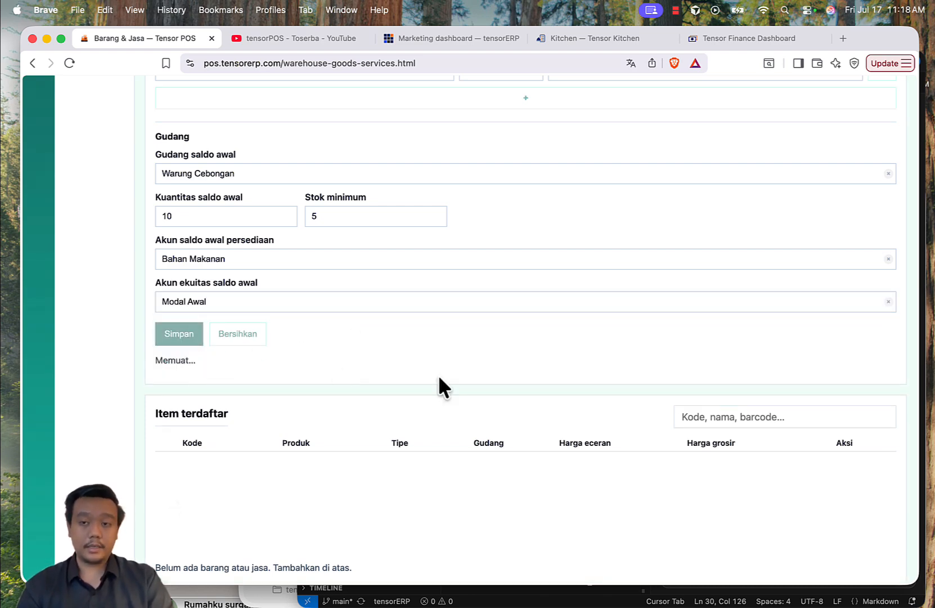
- Start a new item with code (Kode) 002 and product name (Produk) Tepung Terigu
scroll(439, 375, "up", 10)
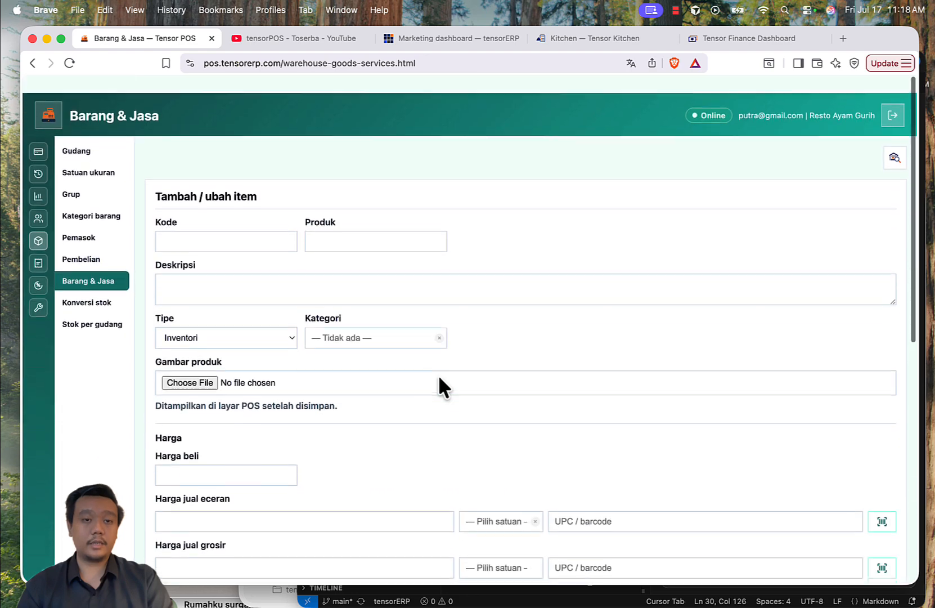
left_click(223, 224)
type("002")
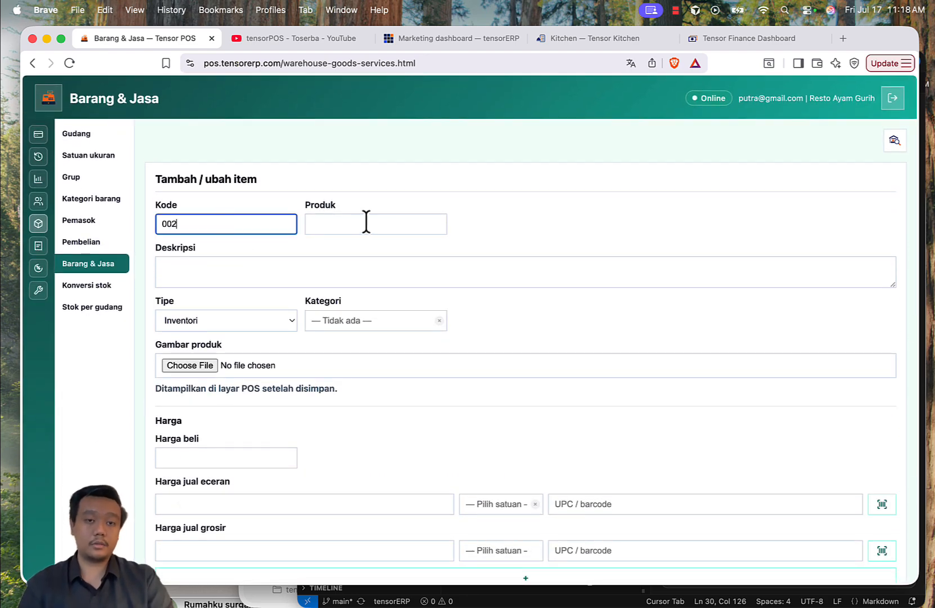
left_click(366, 224)
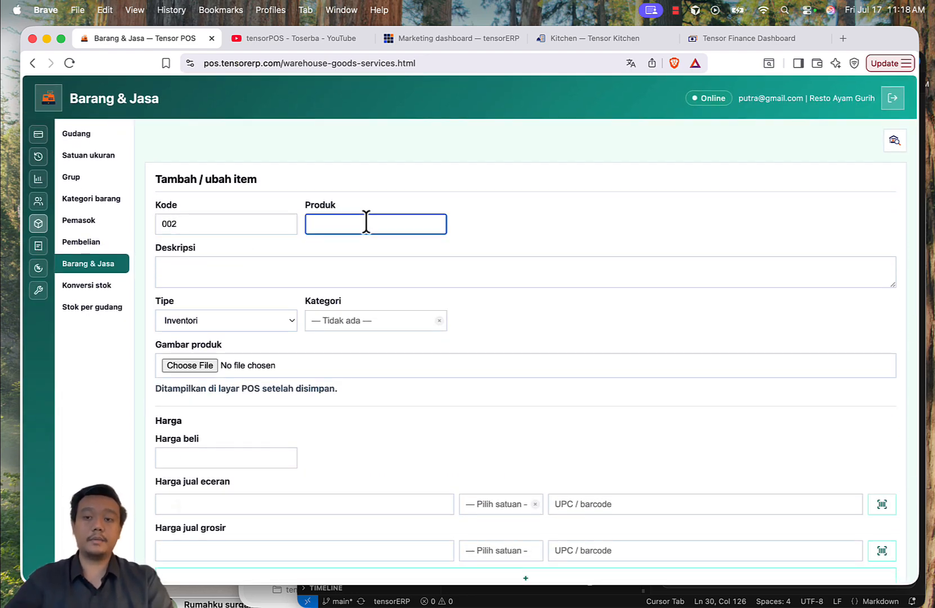
type("Tepun")
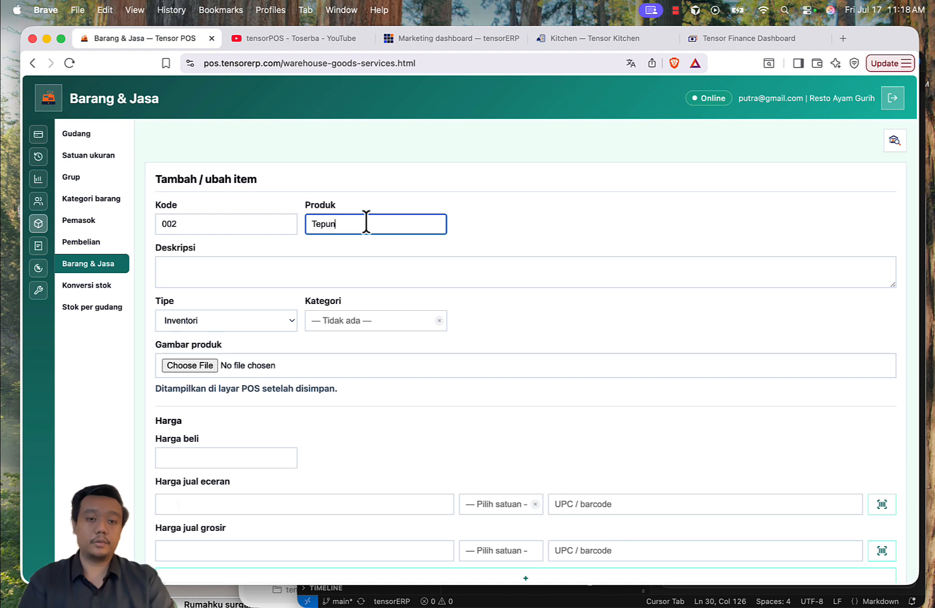
type("g Terigu")
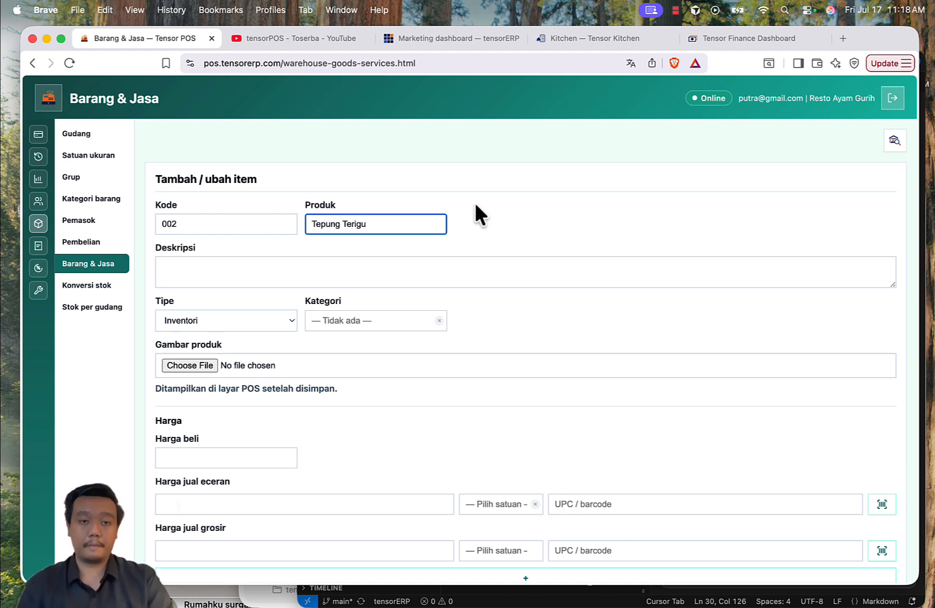
left_click(500, 205)
- Enter "Bahan membuat ayam goreng" as the description (Deskripsi) of the Tepung Terigu item
scroll(499, 201, "down", 1)
left_click(401, 259)
type("Bahan")
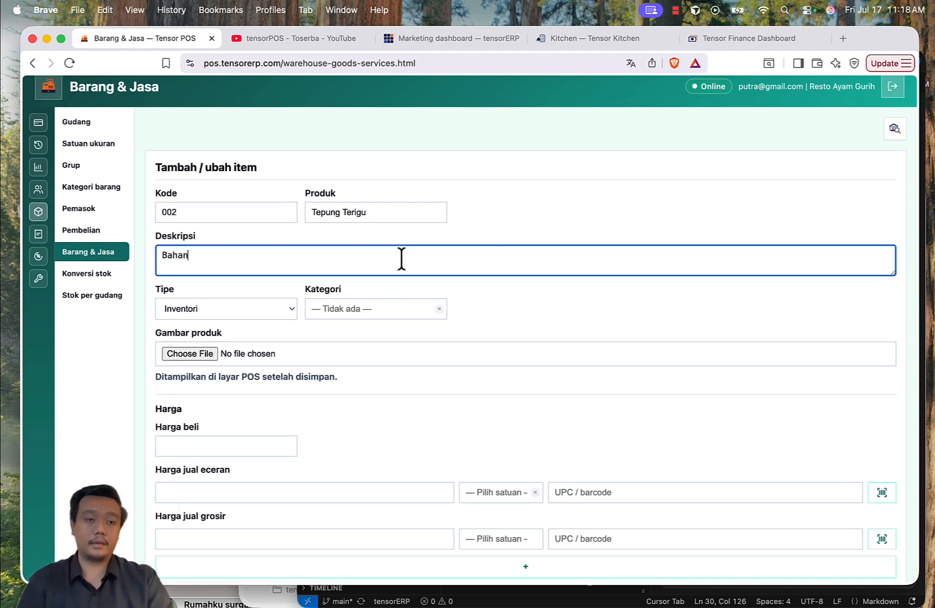
type(" membuat ayam ")
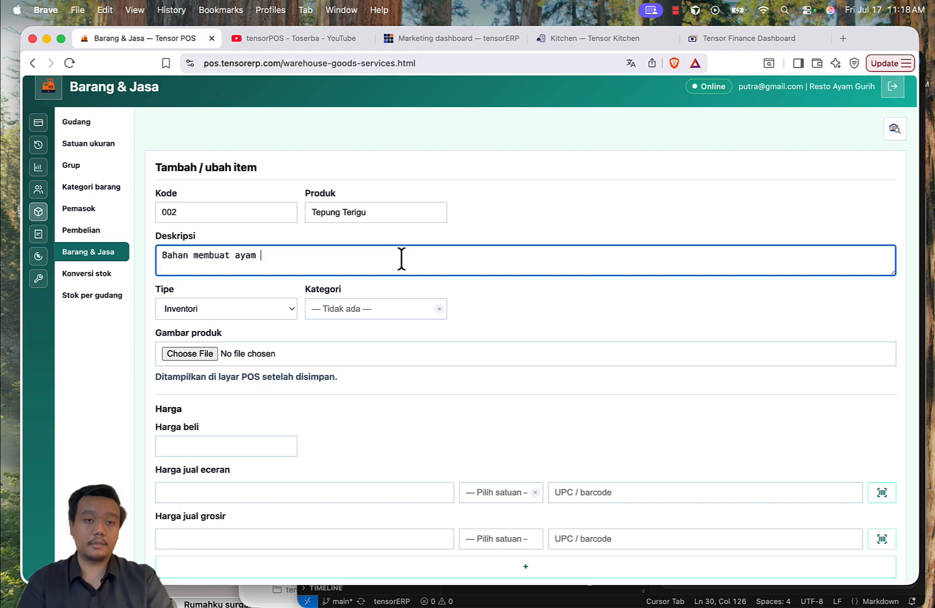
type("goreng")
left_click(561, 311)
scroll(561, 310, "down", 3)
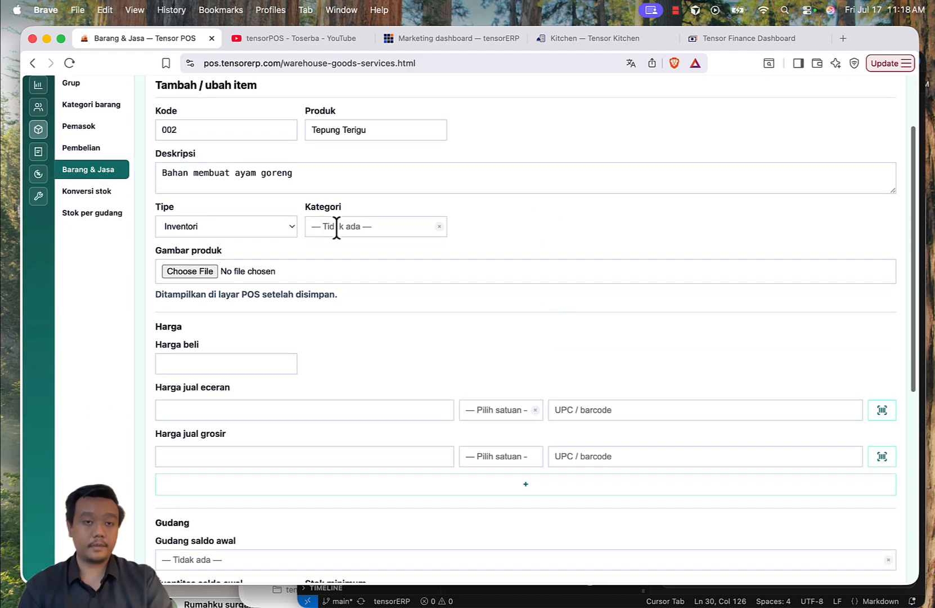
left_click(332, 175)
left_click(532, 271)
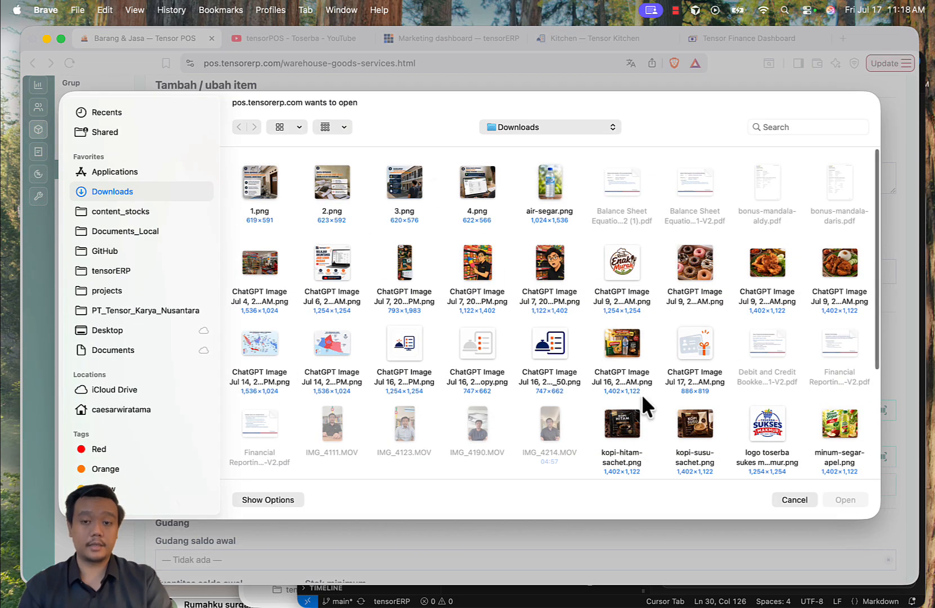
key("Escape")
- Assign the category (Kategori) bahan makan to the Tepung Terigu item
scroll(472, 259, "down", 1)
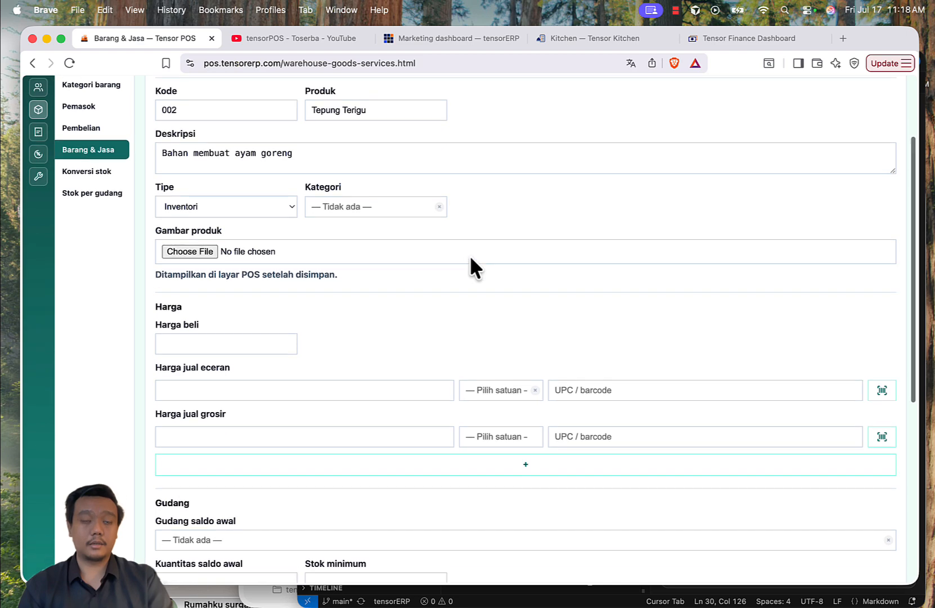
left_click(409, 206)
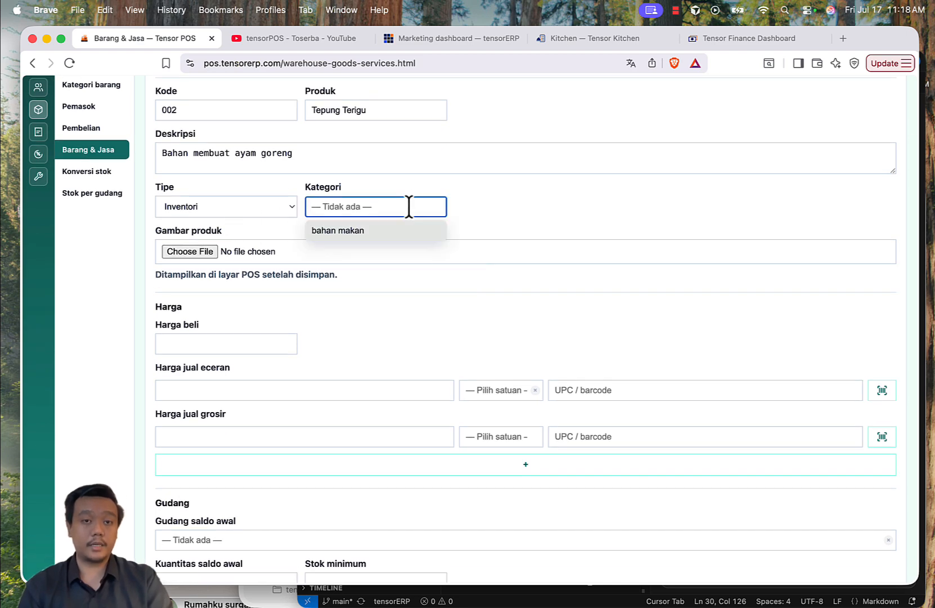
left_click(363, 231)
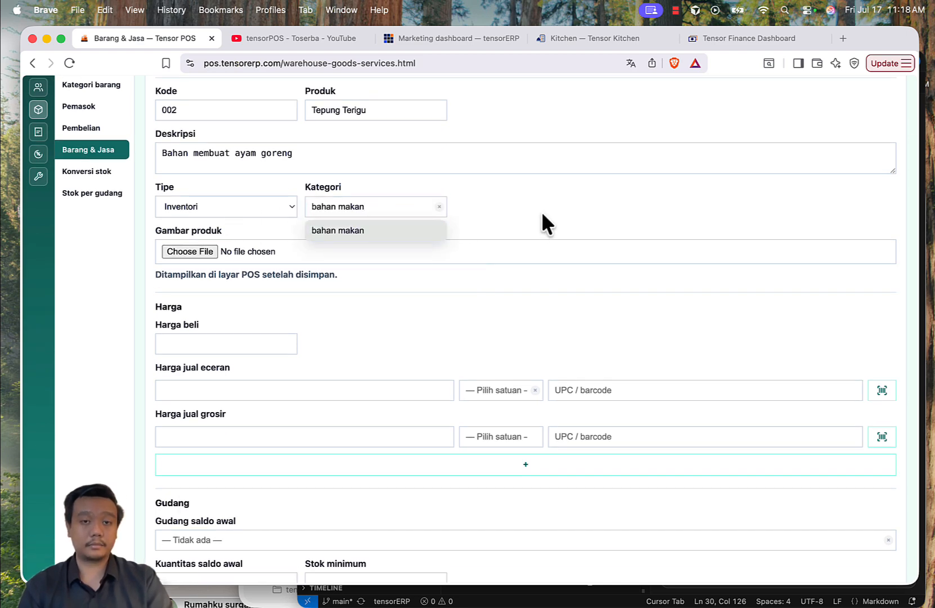
- Set the purchase price (Harga beli) to 15000 and the retail selling price's unit to kg
scroll(541, 211, "down", 3)
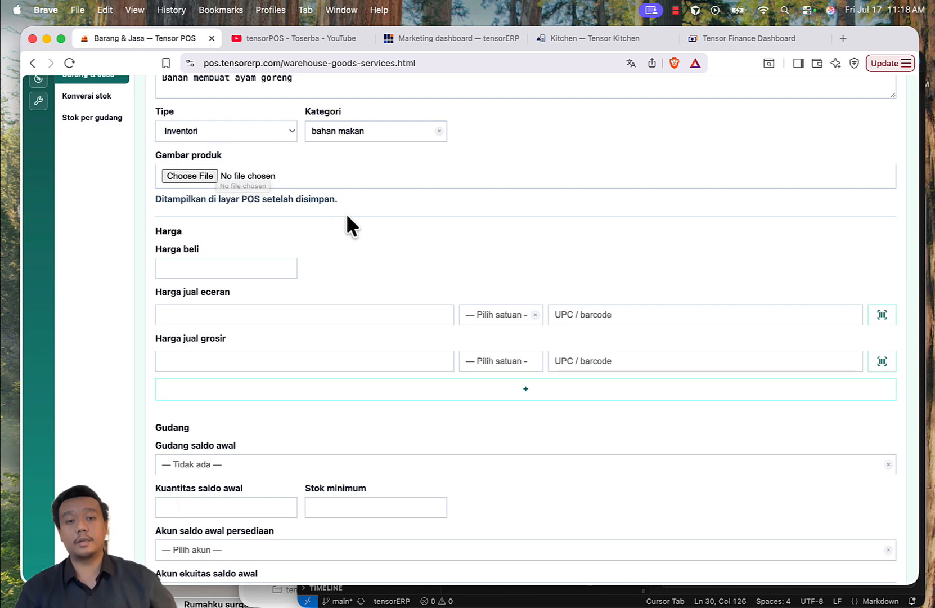
scroll(326, 216, "down", 2)
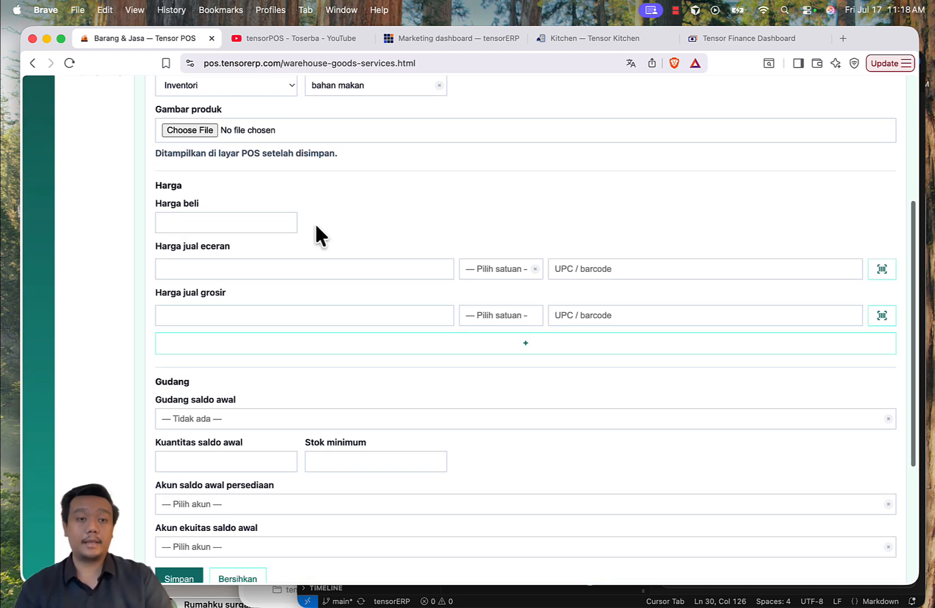
left_click(222, 223)
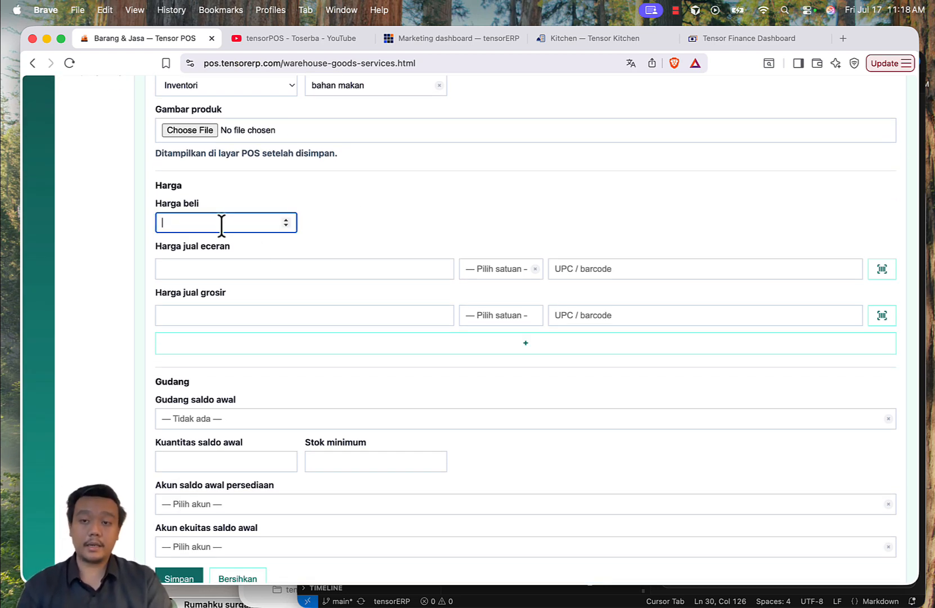
type("15000")
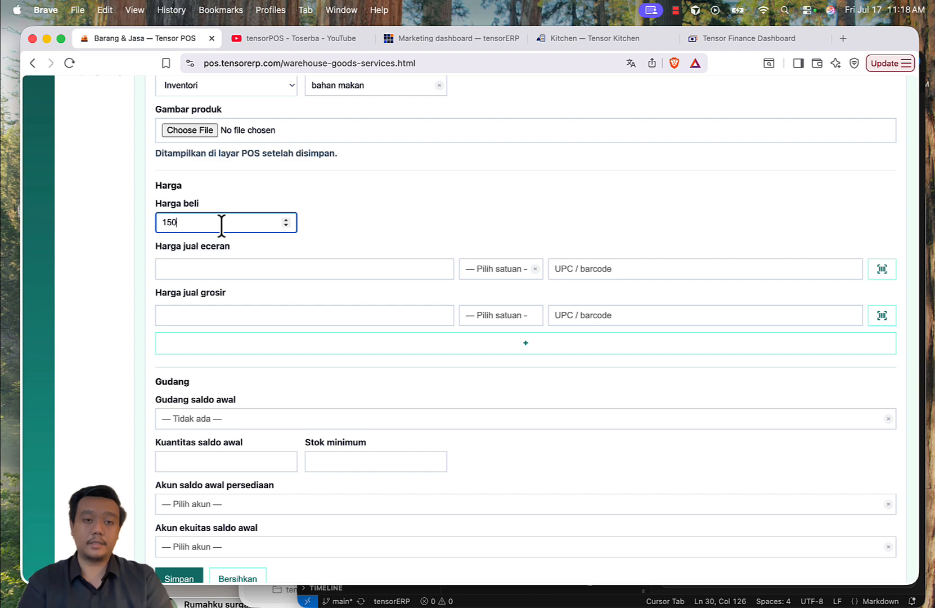
left_click(434, 206)
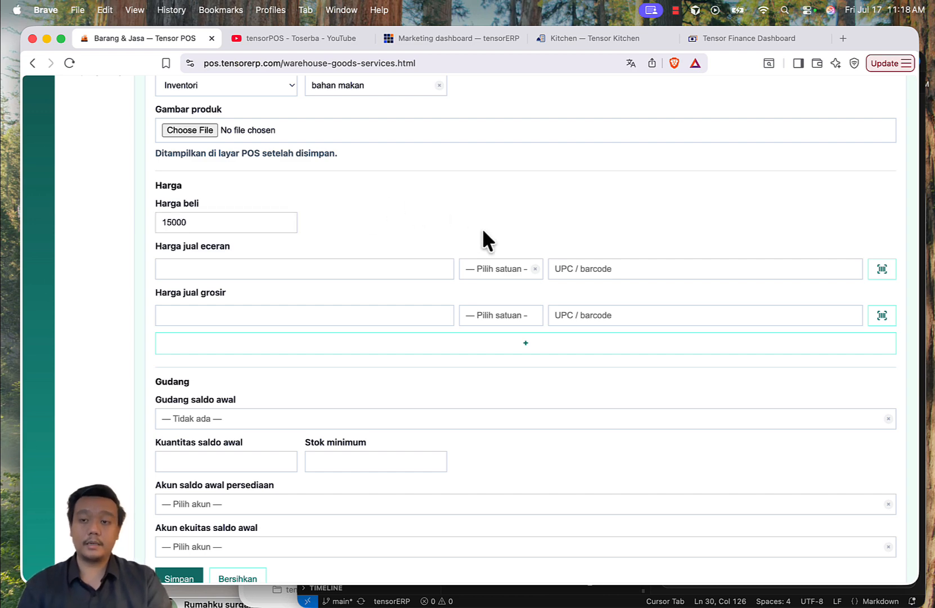
left_click(499, 270)
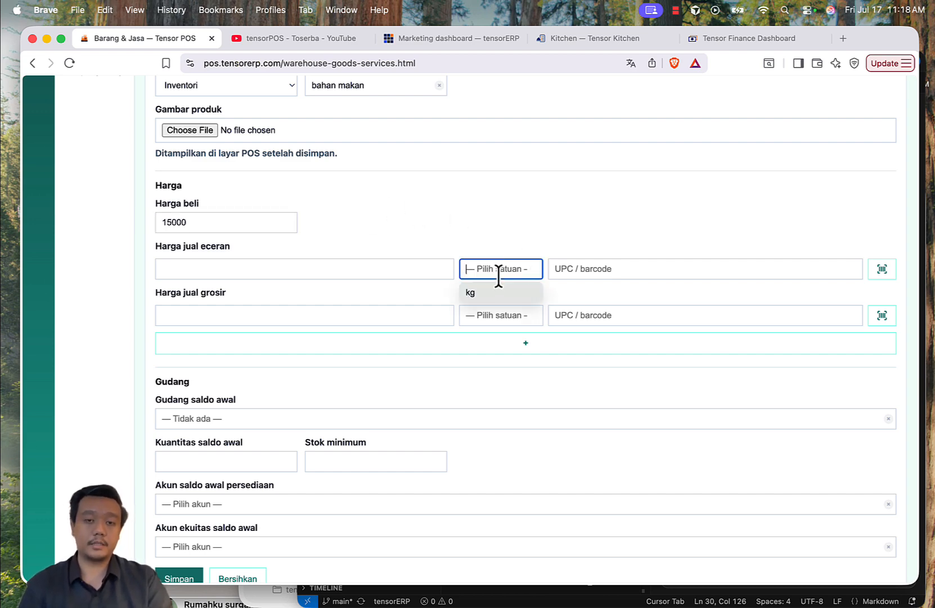
left_click(488, 293)
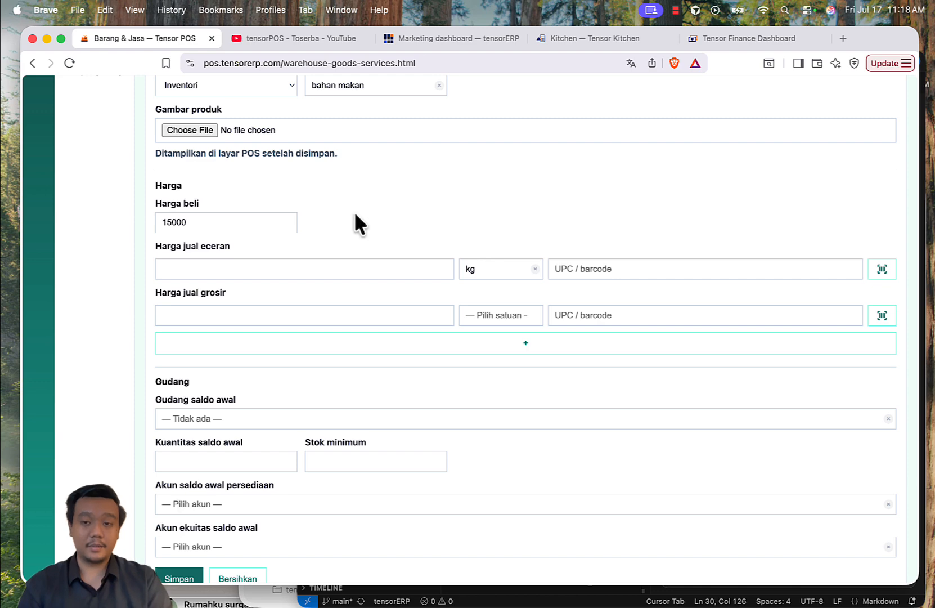
- Choose Warung Cebongan as the opening balance warehouse (Gudang saldo awal) for Tepung Terigu
scroll(355, 215, "down", 5)
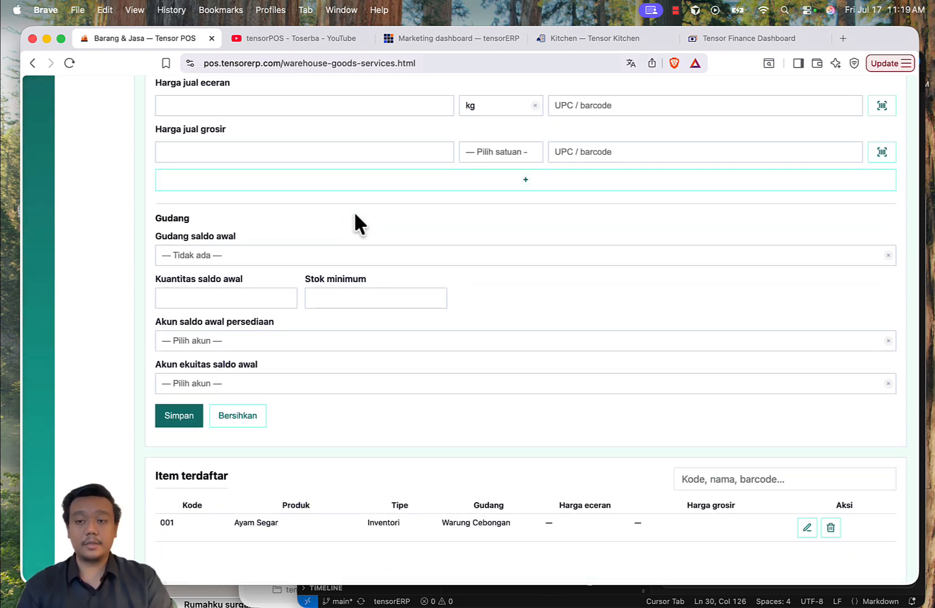
scroll(356, 224, "down", 2)
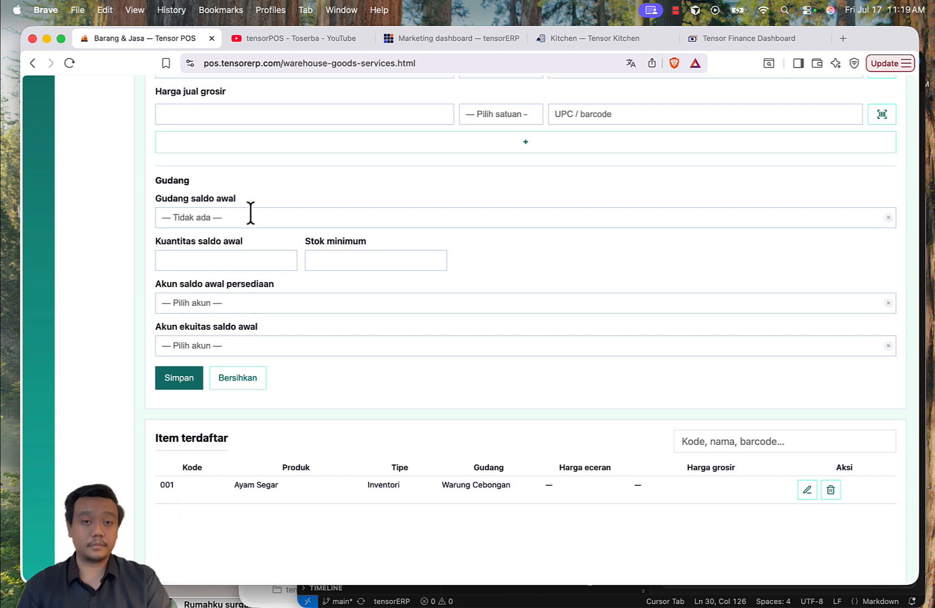
left_click(243, 247)
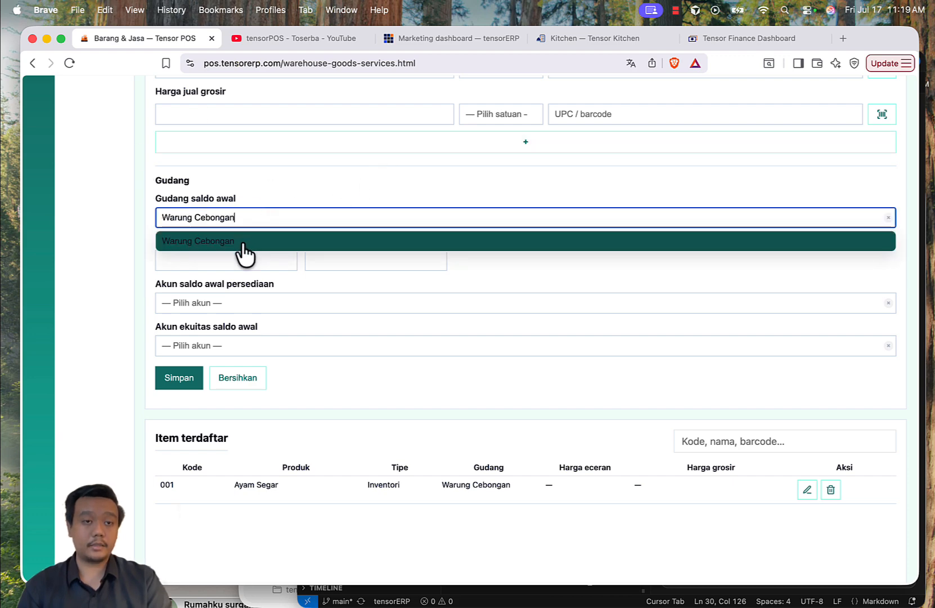
left_click(507, 283)
- Set the opening quantity (Kuantitas saldo awal) to 1 and the minimum stock (Stok minimum) to 0.2 for Tepung Terigu
left_click(240, 261)
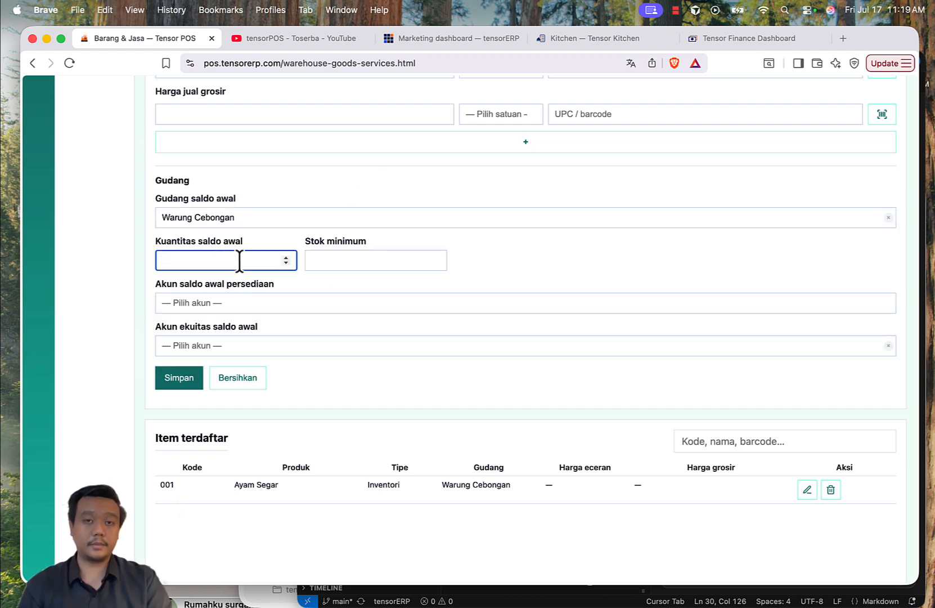
scroll(240, 260, "up", 3)
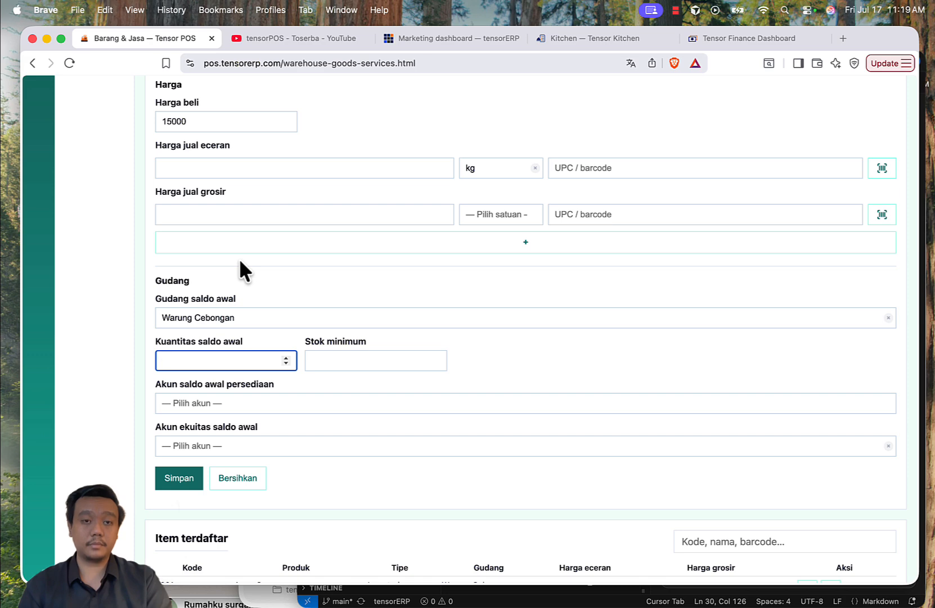
scroll(239, 259, "down", 1)
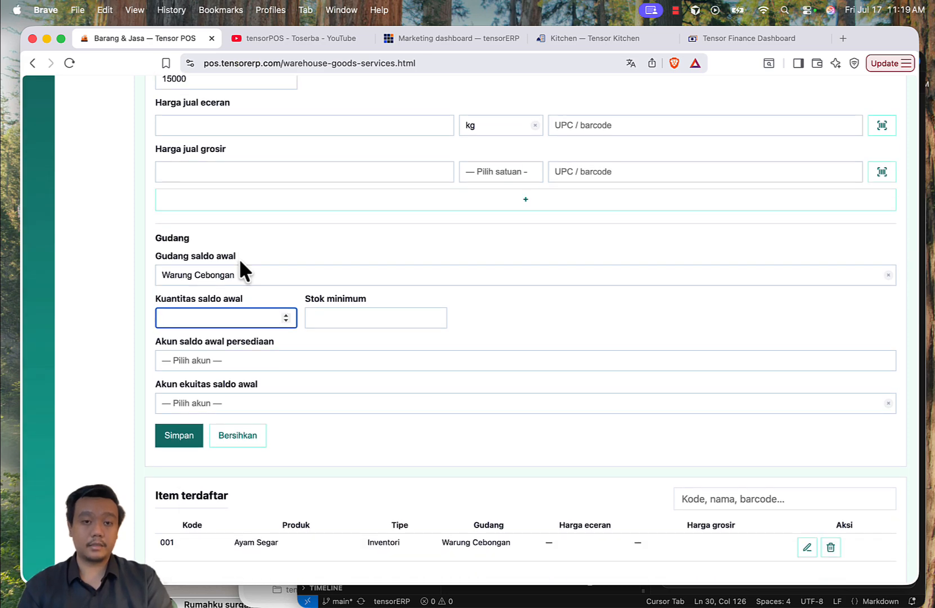
type("1")
left_click(332, 318)
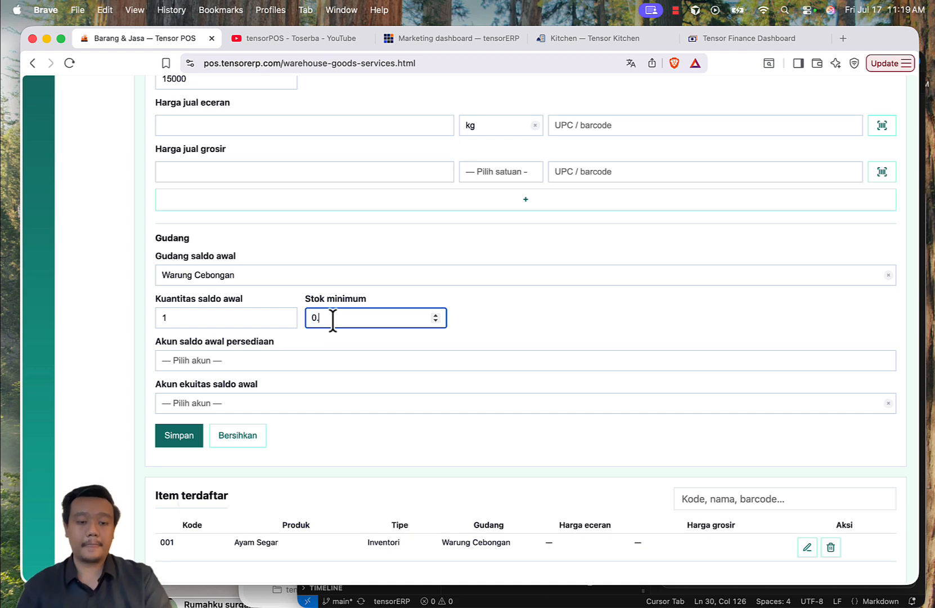
type("0.2")
left_click(555, 304)
- Choose Bahan Makanan as the opening inventory account and Modal Awal as the opening equity account, and save the Tepung Terigu item
scroll(555, 302, "down", 2)
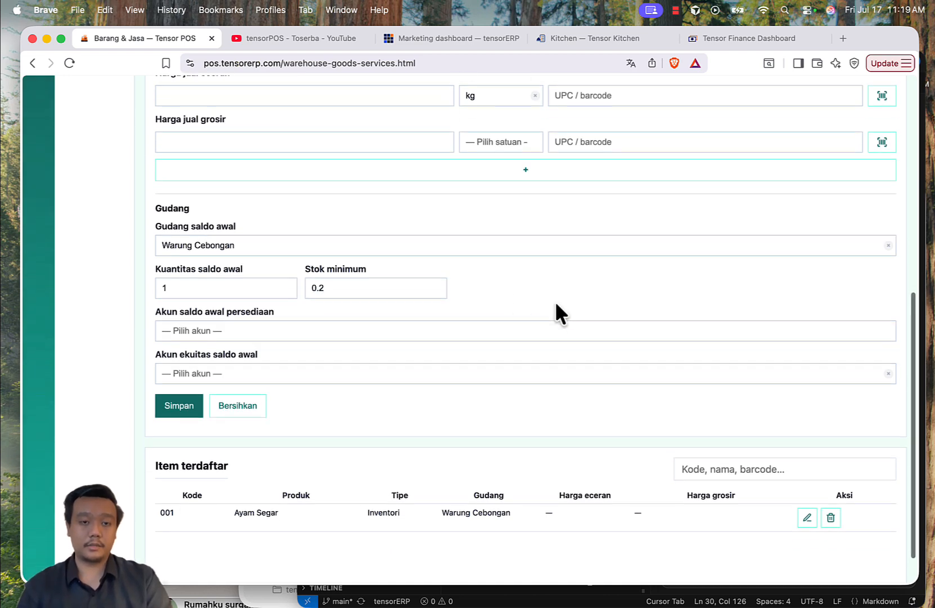
left_click(233, 294)
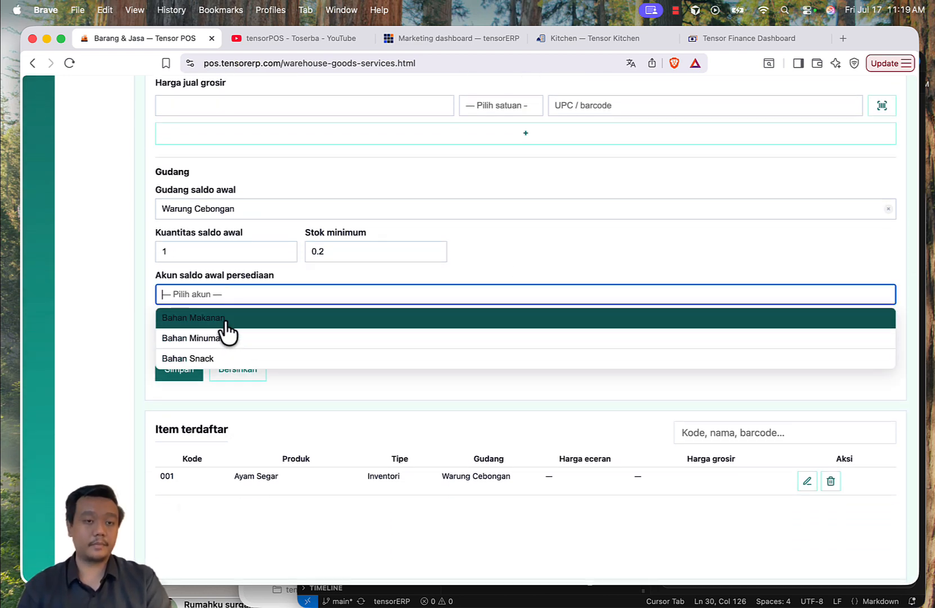
left_click(225, 321)
left_click(233, 337)
left_click(223, 363)
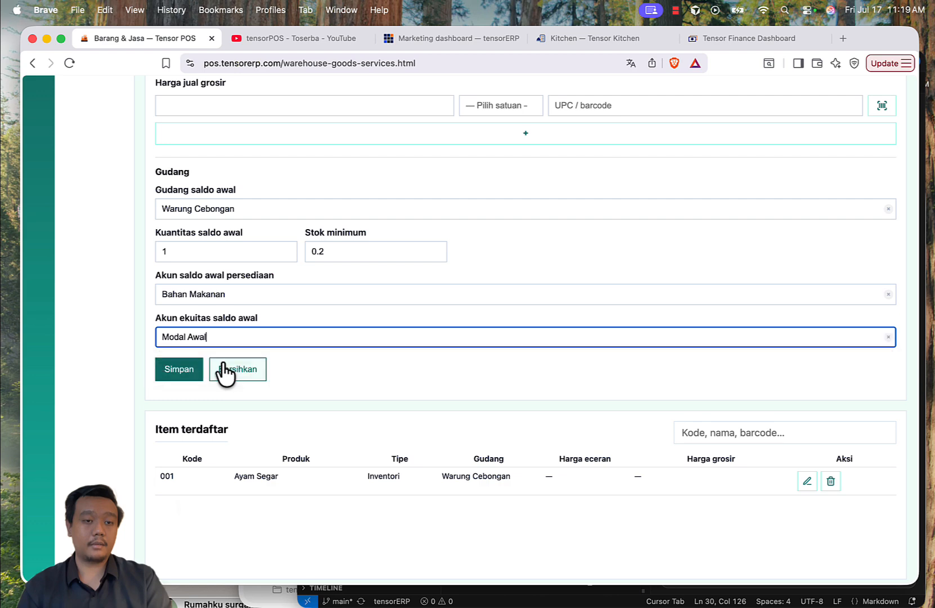
left_click(186, 369)
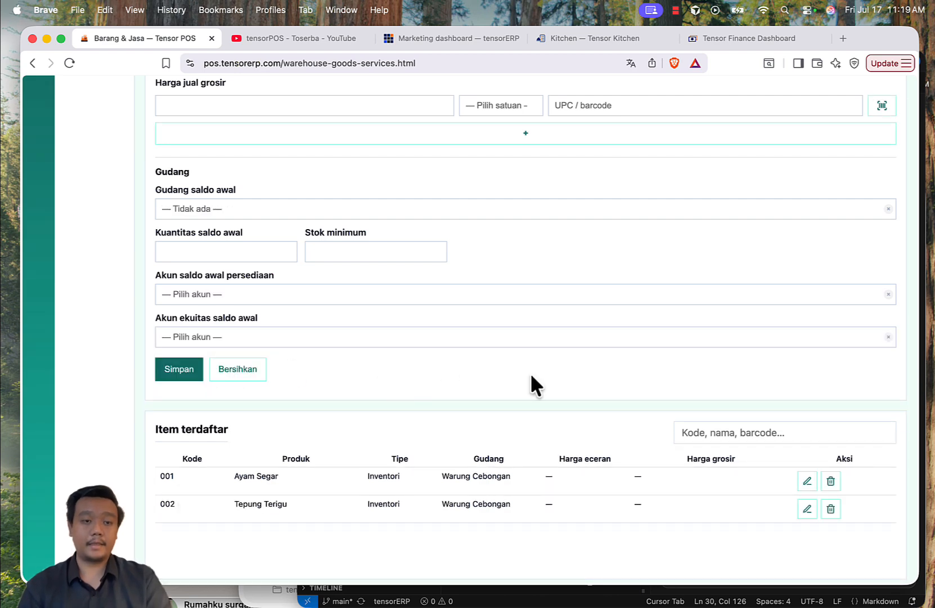
- Start a new item with code (Kode) 003 and product name (Produk) Minyak Goreng
scroll(532, 384, "up", 10)
left_click(217, 224)
type("003")
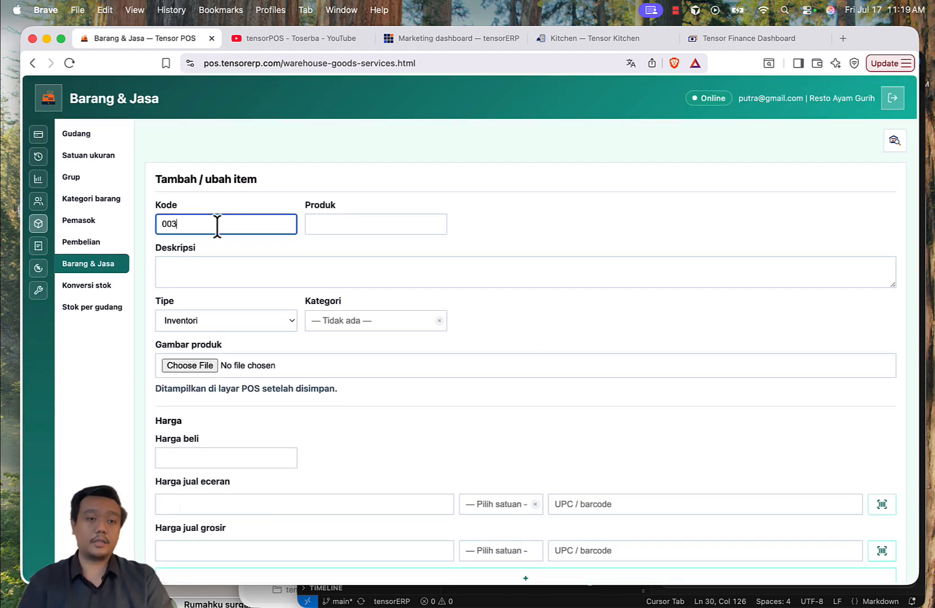
left_click(329, 225)
type("Minyak")
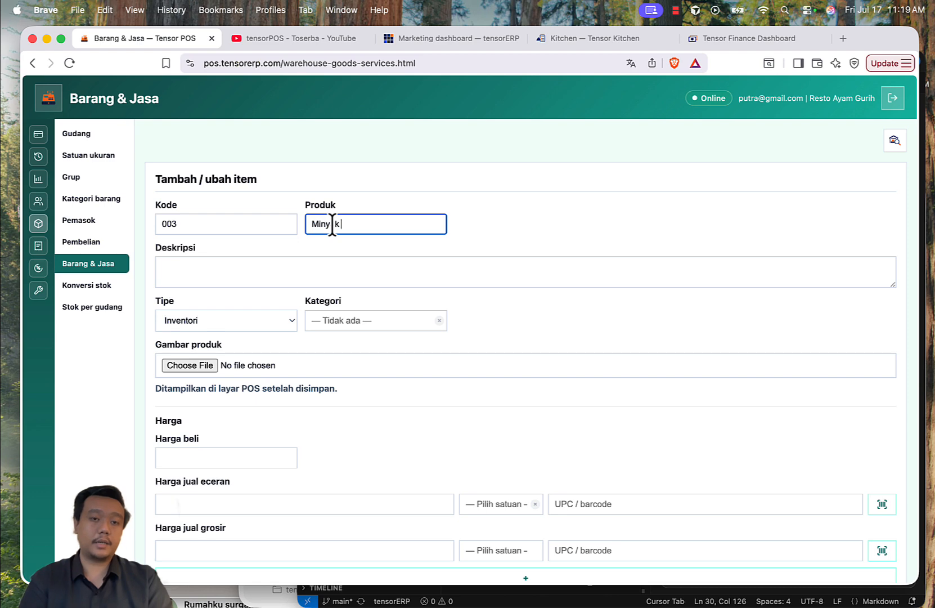
type(" Goreng")
left_click(257, 263)
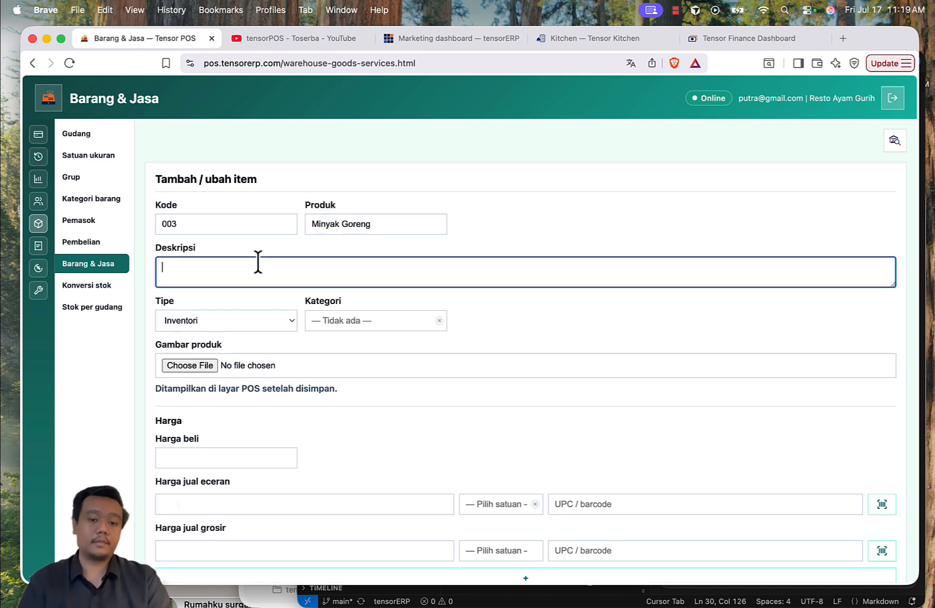
left_click(555, 228)
- Assign the category (Kategori) bahan makan to the Minyak Goreng item
scroll(555, 228, "down", 3)
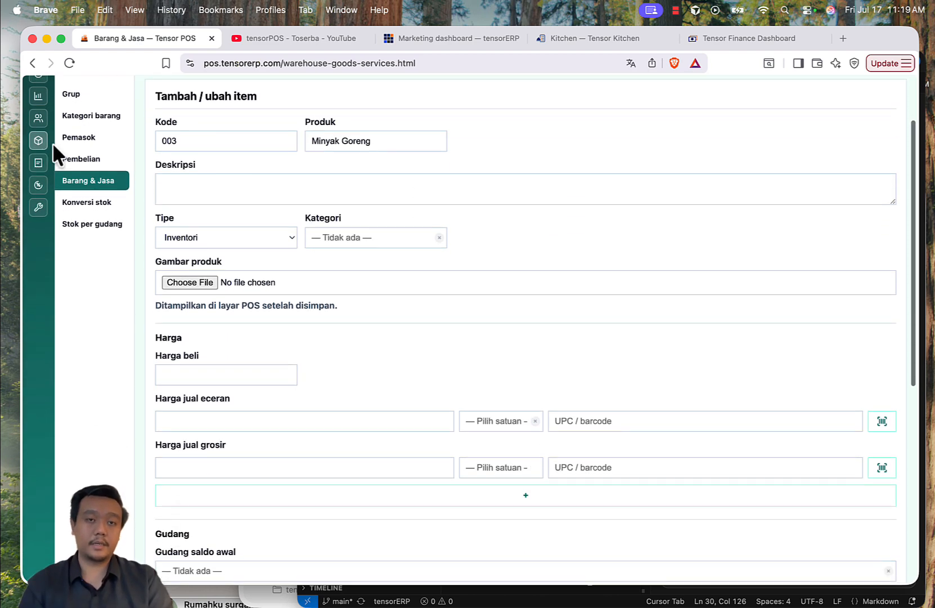
left_click(387, 237)
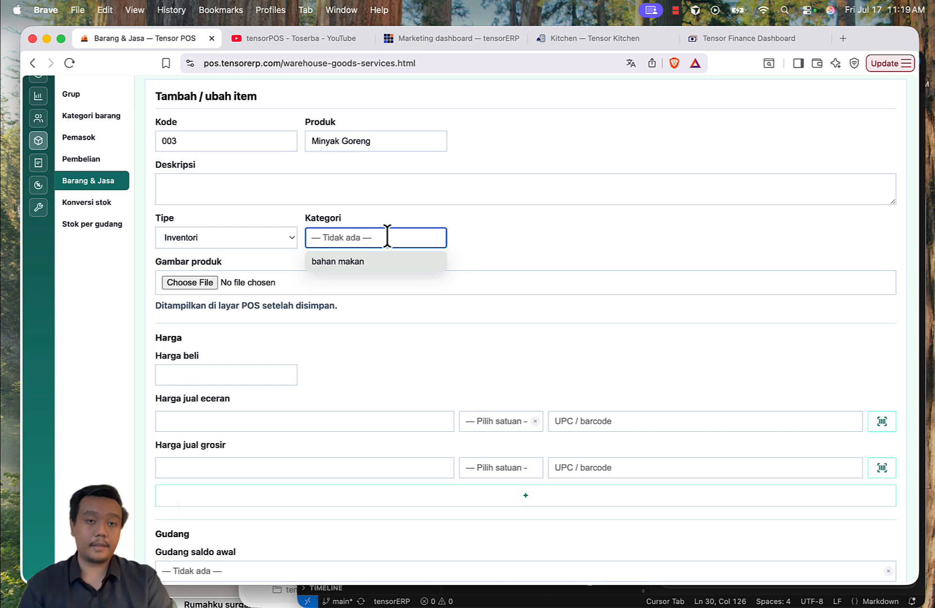
left_click(383, 263)
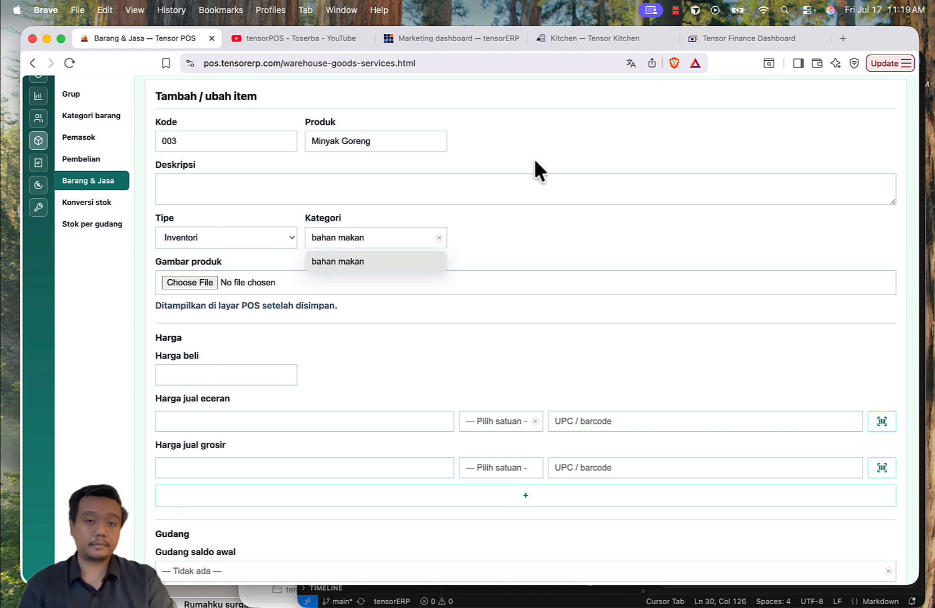
- Set the Minyak Goreng purchase price (Harga beli) to 20000 and create L as the retail selling price's unit
scroll(535, 169, "down", 5)
left_click(236, 233)
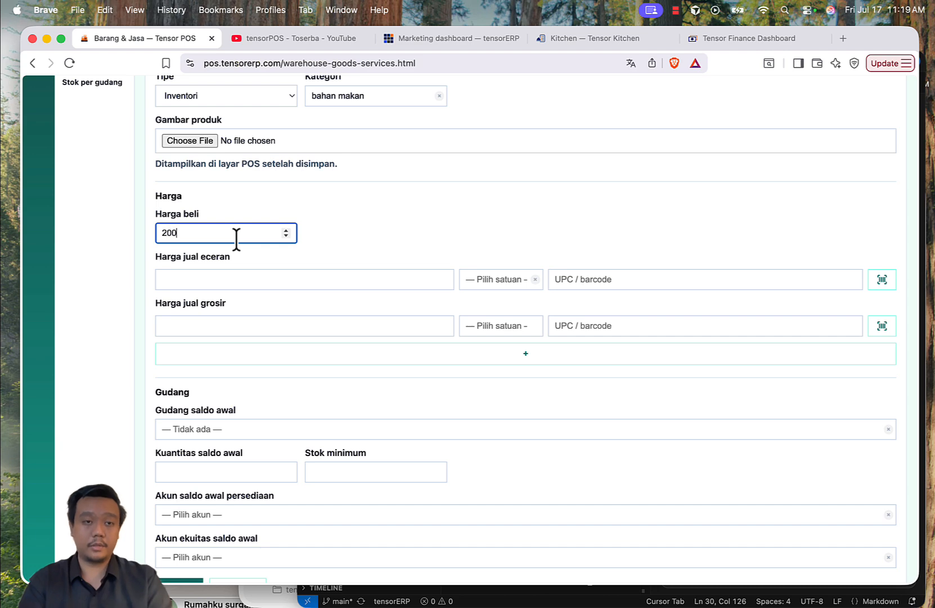
left_click(485, 280)
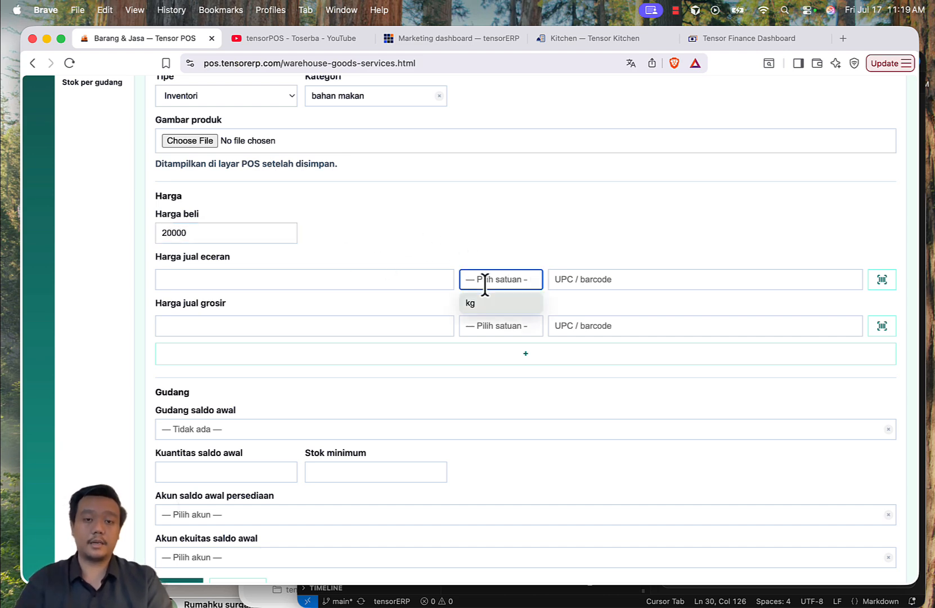
type("L")
key("Return")
scroll(544, 245, "down", 4)
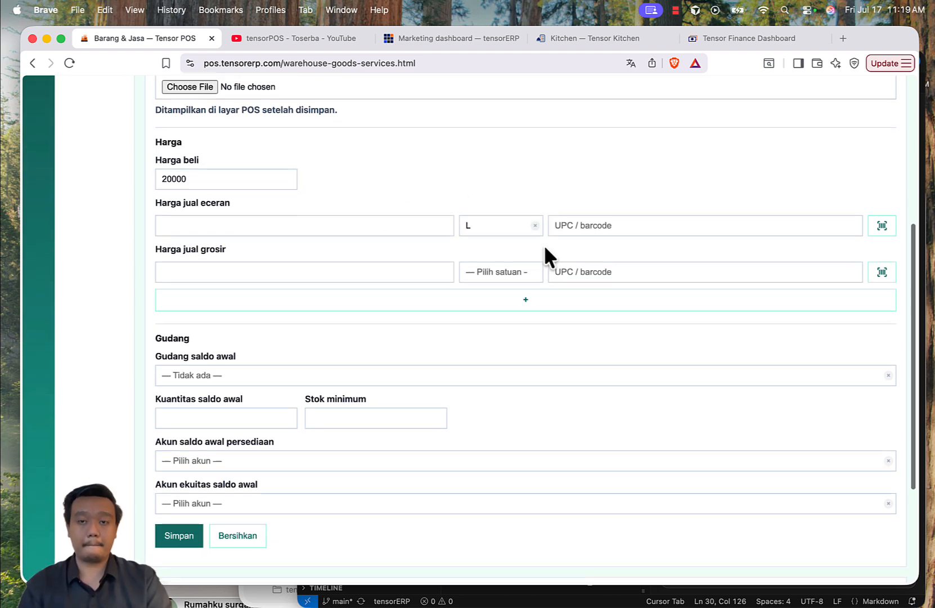
left_click(501, 141)
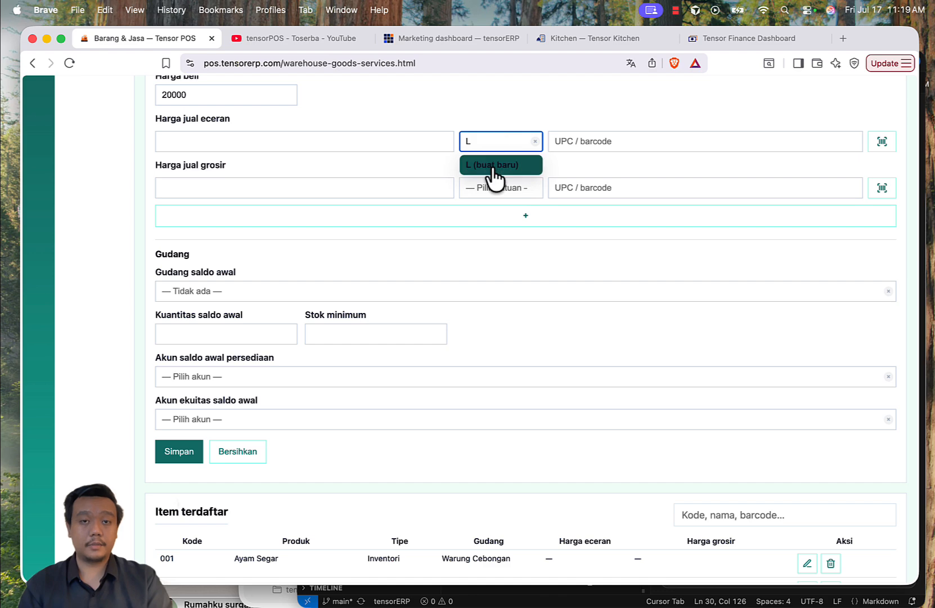
left_click(494, 168)
scroll(496, 135, "down", 1)
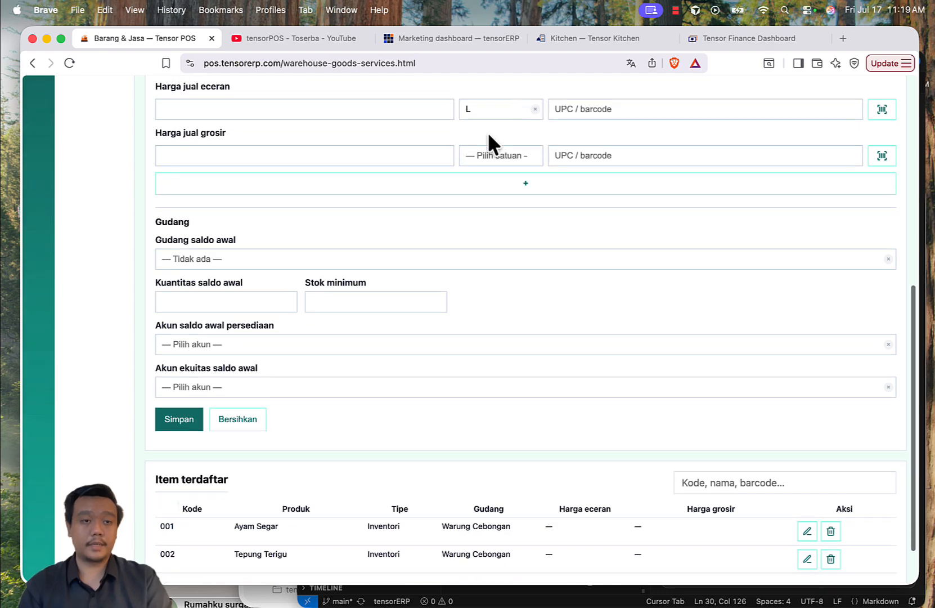
- Choose Warung Cebongan as the opening balance warehouse for Minyak Goreng, with opening quantity 10 and minimum stock 1
left_click(250, 259)
left_click(256, 283)
left_click(559, 318)
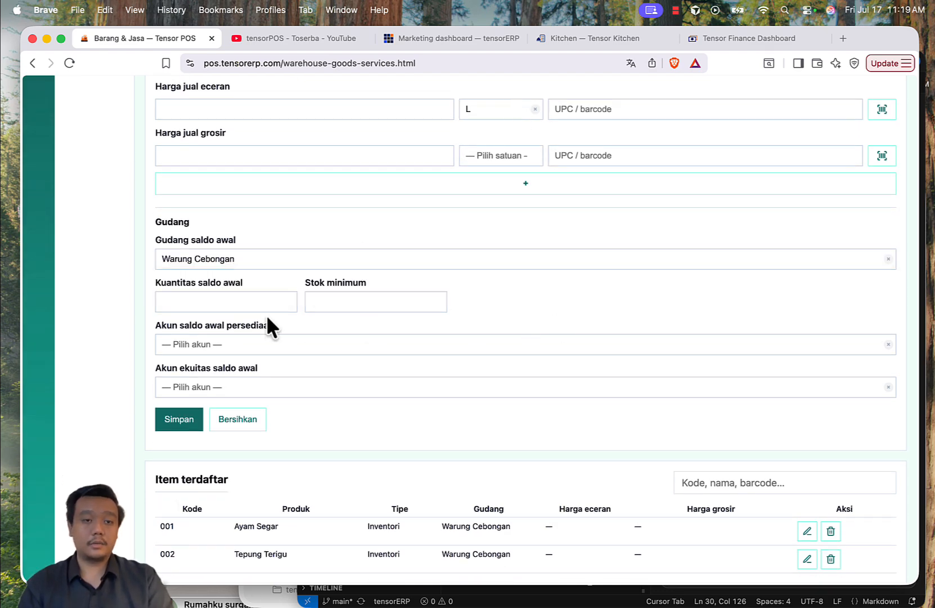
left_click(249, 301)
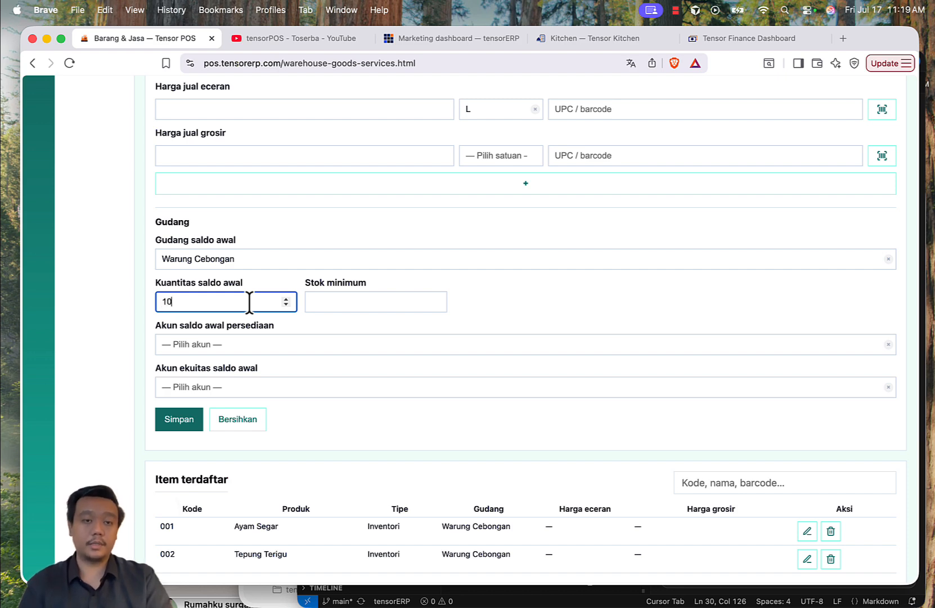
left_click(336, 301)
type("1")
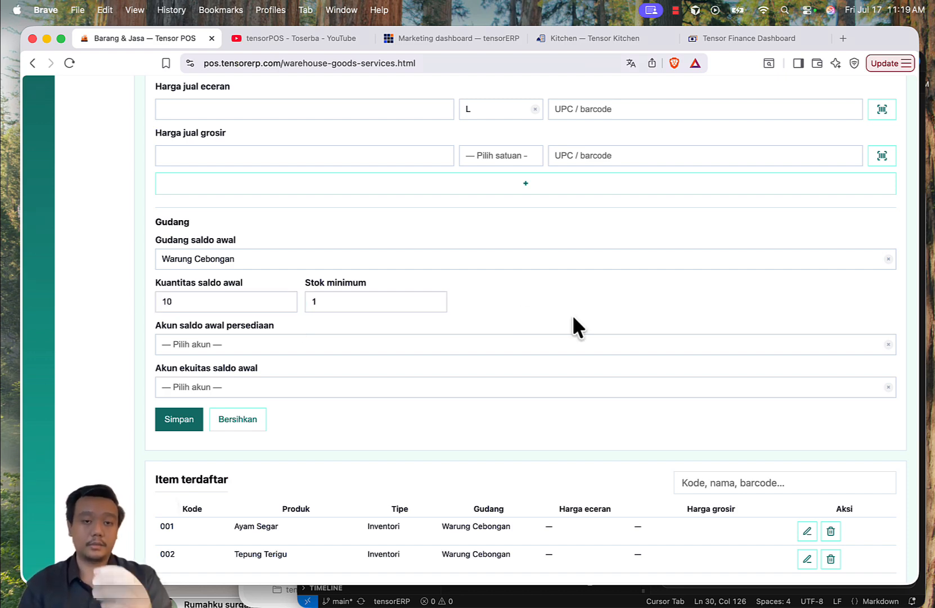
- Choose Bahan Makanan as the opening inventory account and Modal Awal as the opening equity account, and save the Minyak Goreng item
scroll(505, 313, "down", 2)
left_click(317, 287)
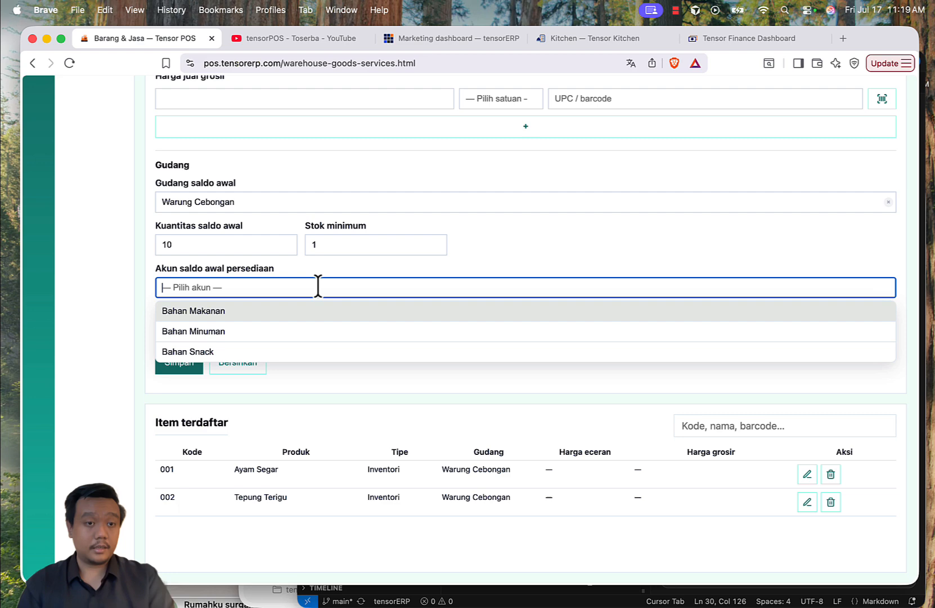
left_click(248, 311)
left_click(236, 331)
left_click(228, 351)
left_click(180, 362)
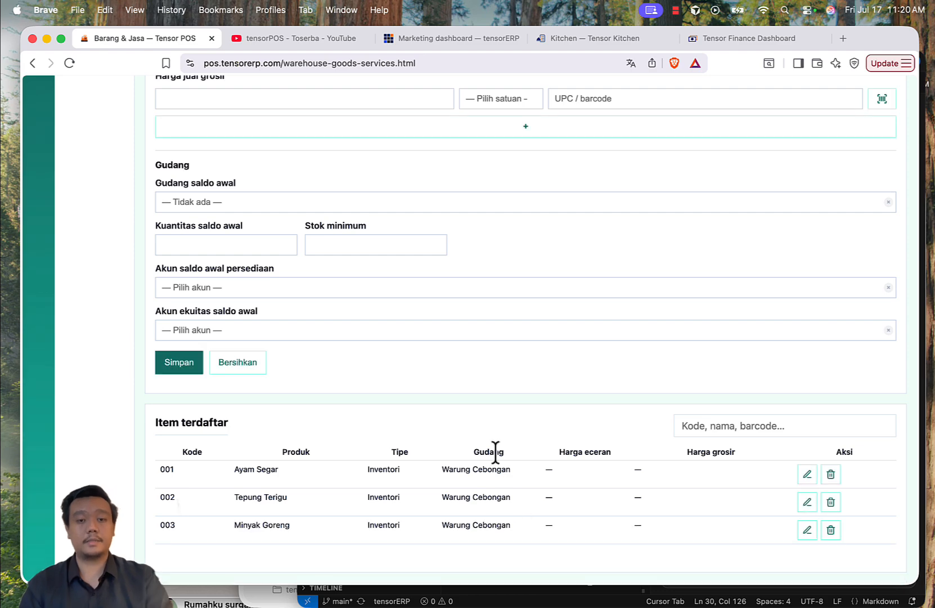
- Start a new item with code (Kode) 004 and product name (Produk) Bahan Teh
scroll(540, 428, "up", 10)
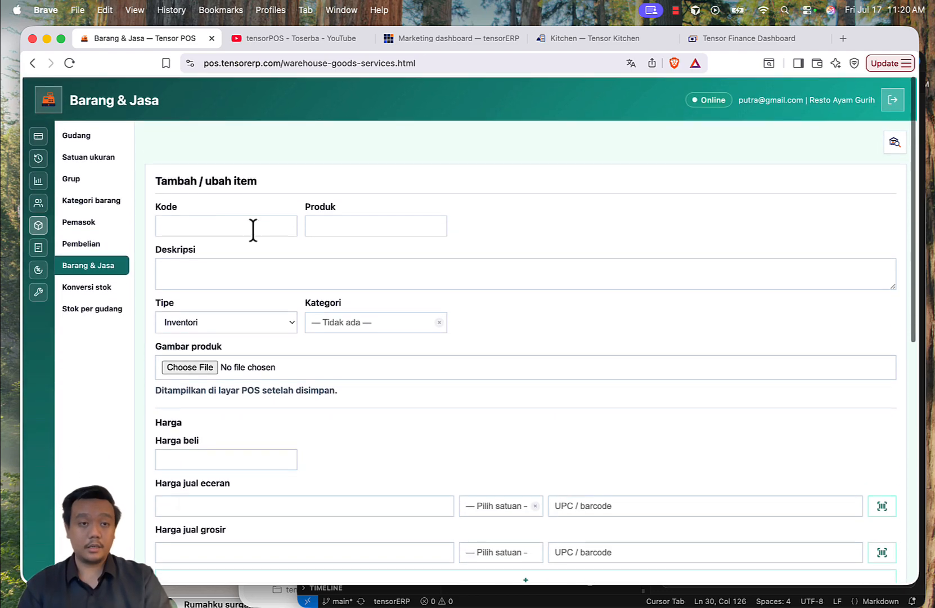
left_click(220, 223)
type("004")
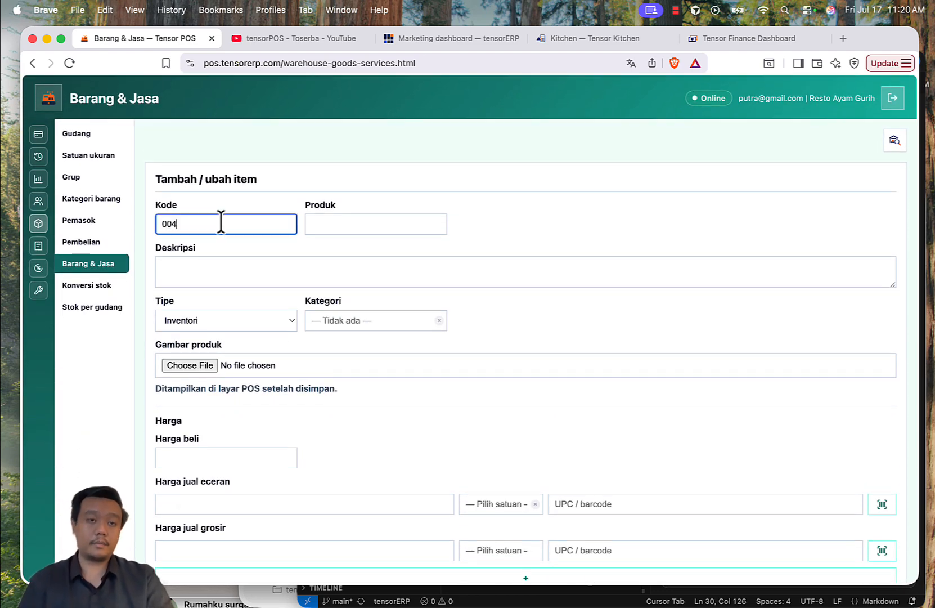
left_click(334, 225)
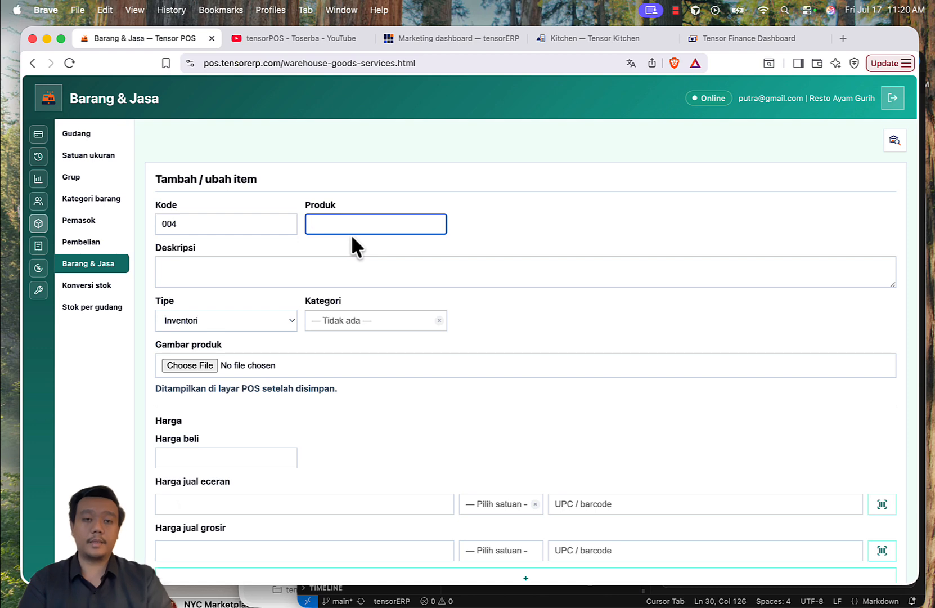
type("Bubu")
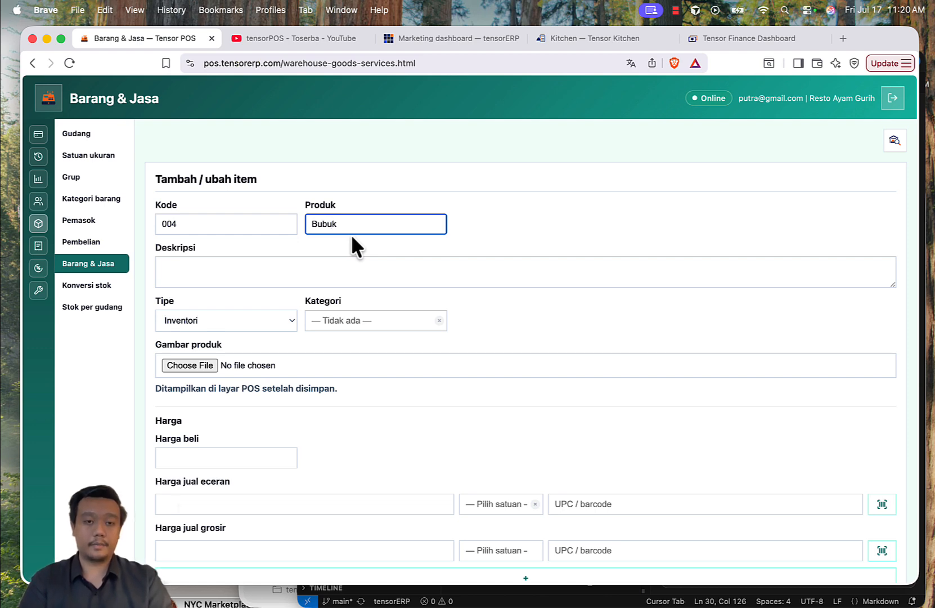
type("k")
key("super+a")
type("B")
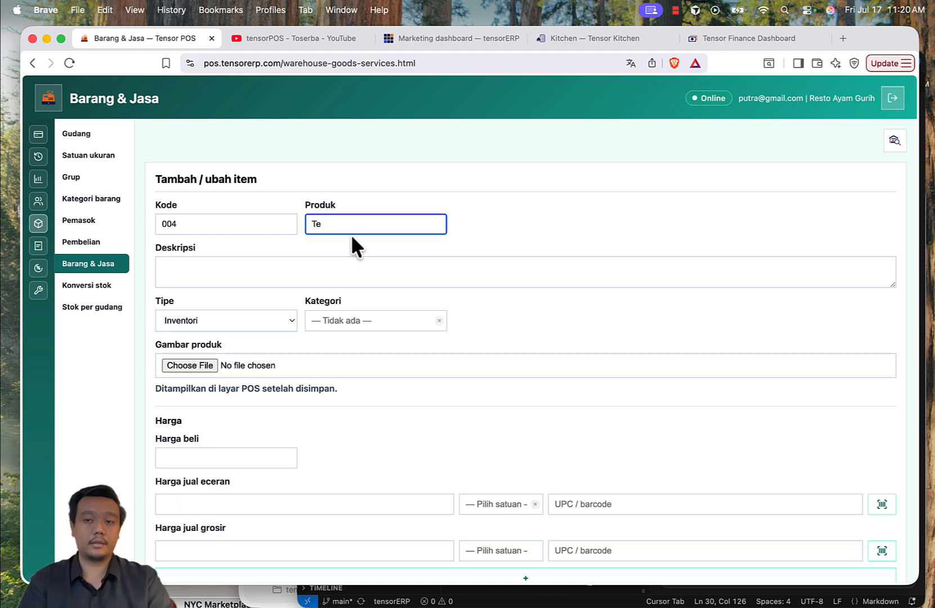
type("ahan Teh")
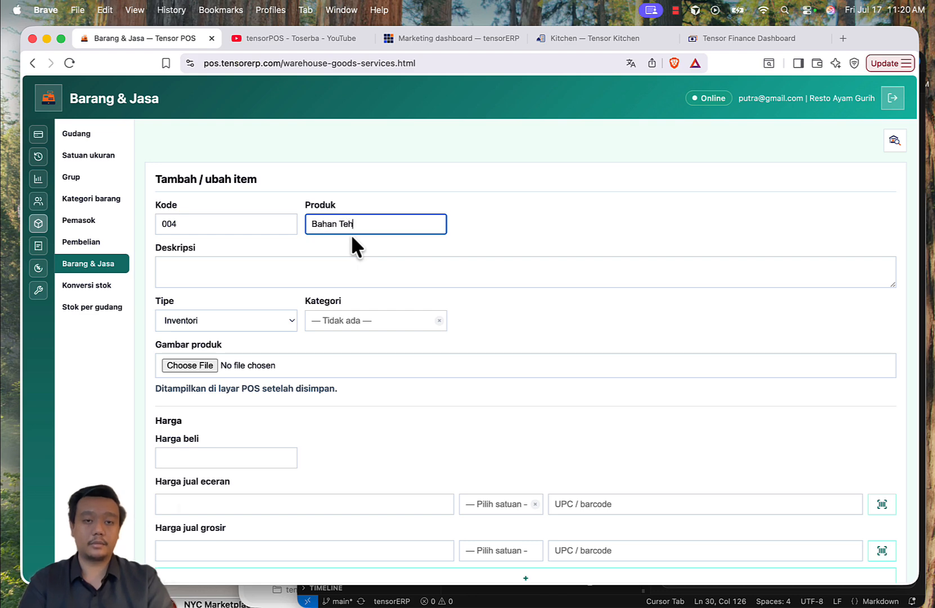
left_click(297, 259)
left_click(541, 207)
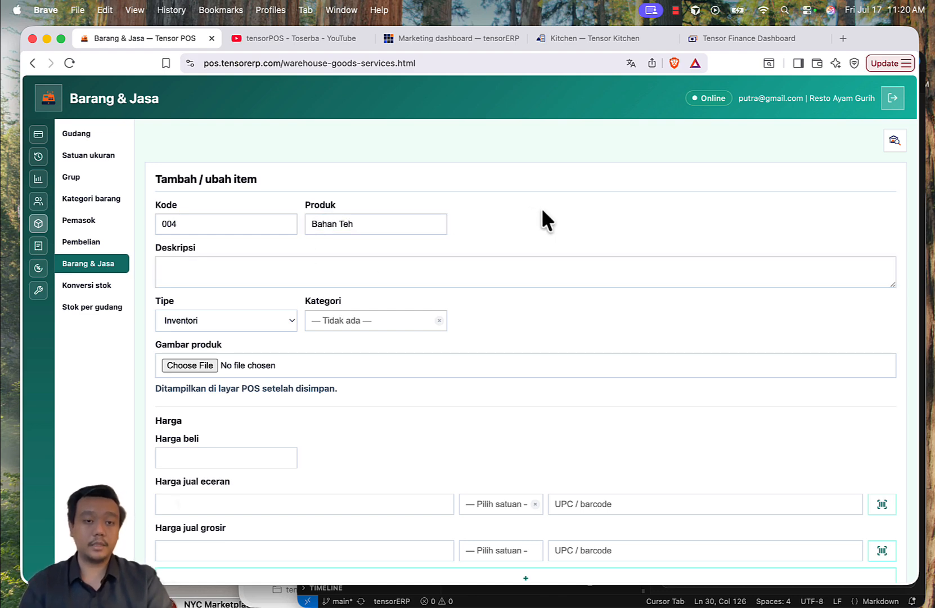
- Create the new category (Kategori) bahan minuman and assign it to the Bahan Teh item
scroll(324, 266, "down", 2)
left_click(391, 245)
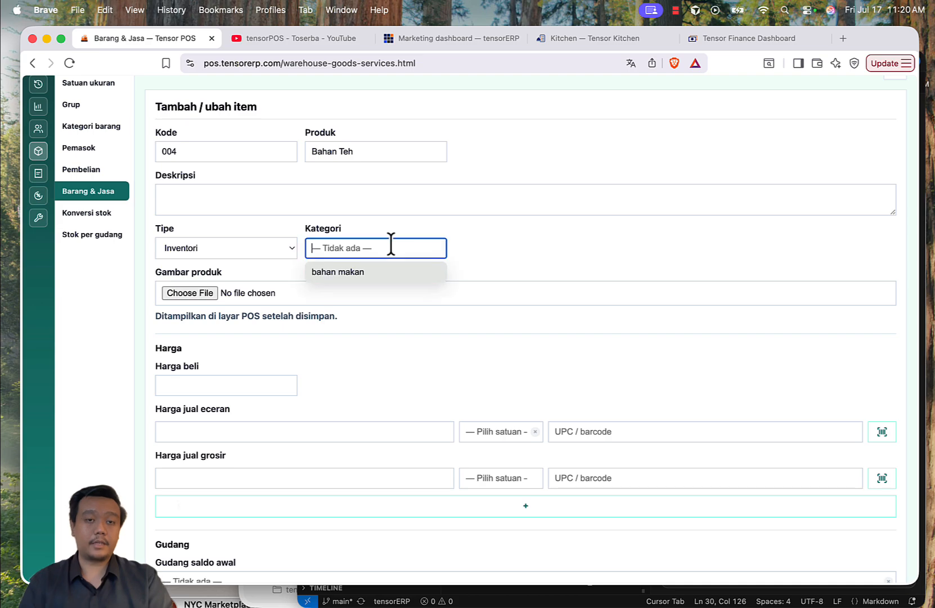
type("bahan minuman")
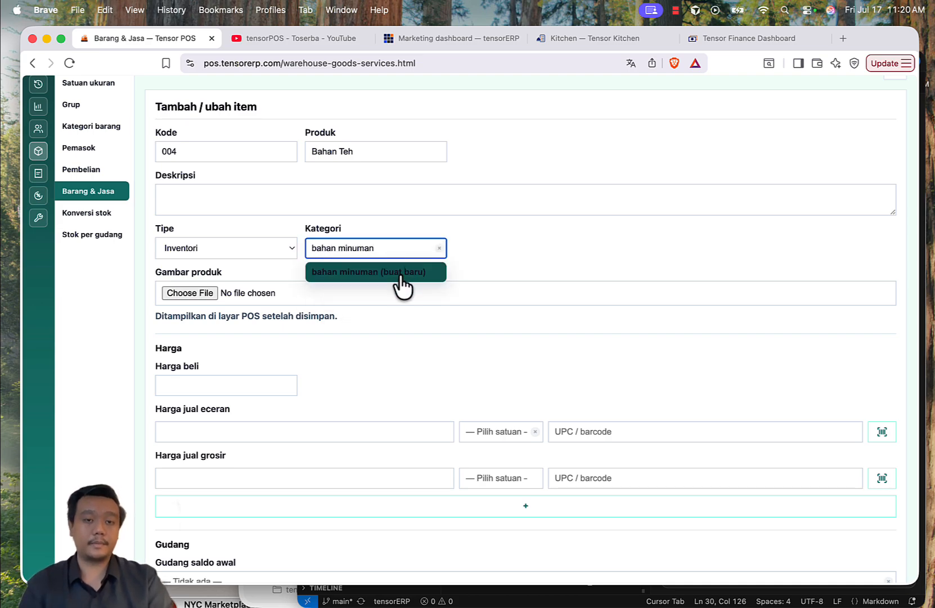
left_click(401, 276)
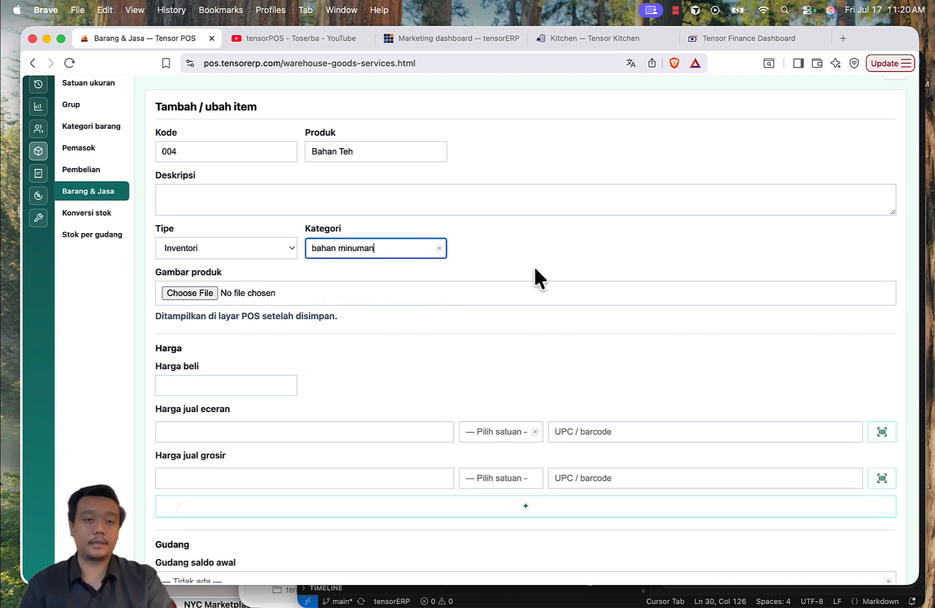
left_click(534, 267)
scroll(534, 266, "down", 3)
key("Escape")
scroll(394, 359, "down", 3)
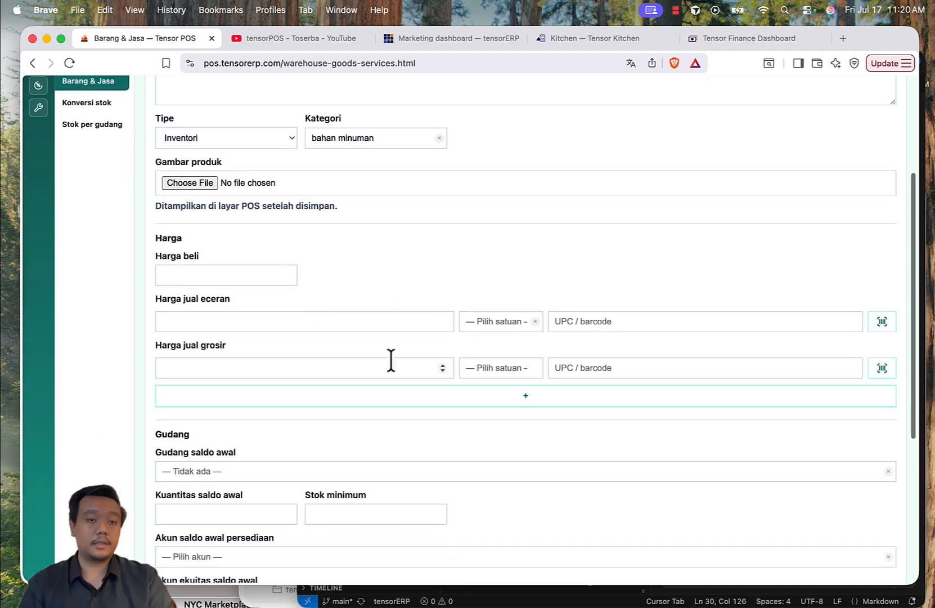
- Set the purchase price (Harga beli) of Bahan Teh to 10000 and choose L as its retail unit
left_click(240, 274)
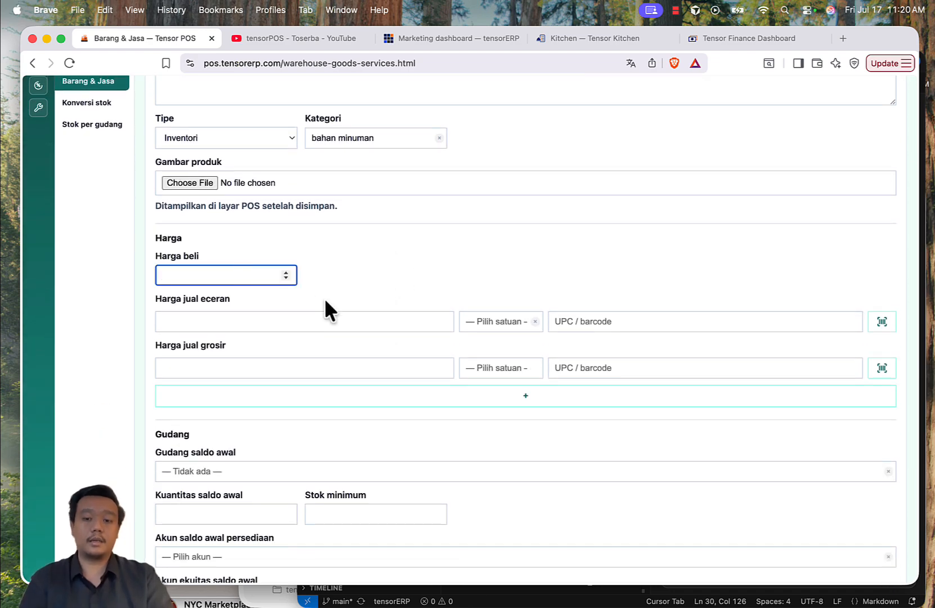
type("10000")
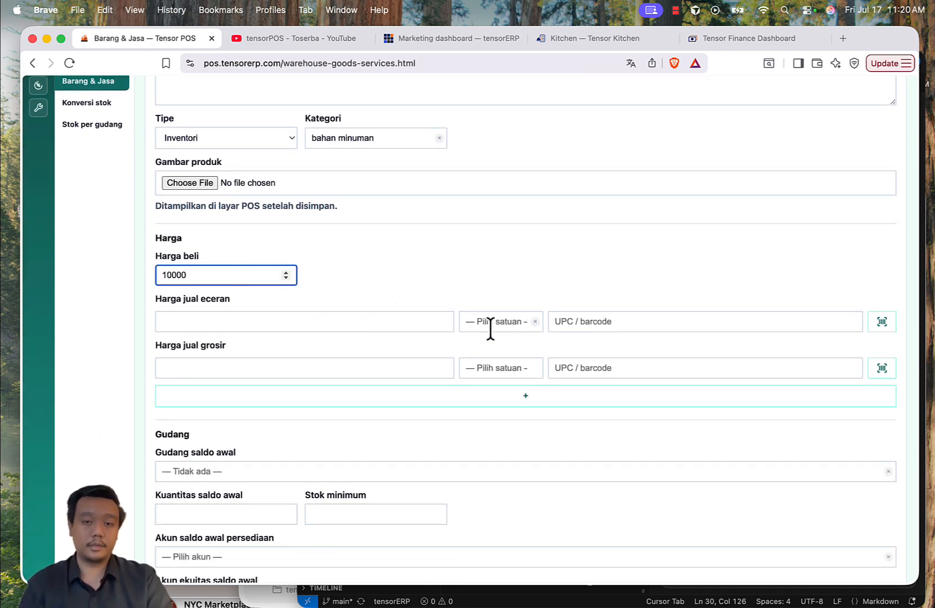
left_click(491, 324)
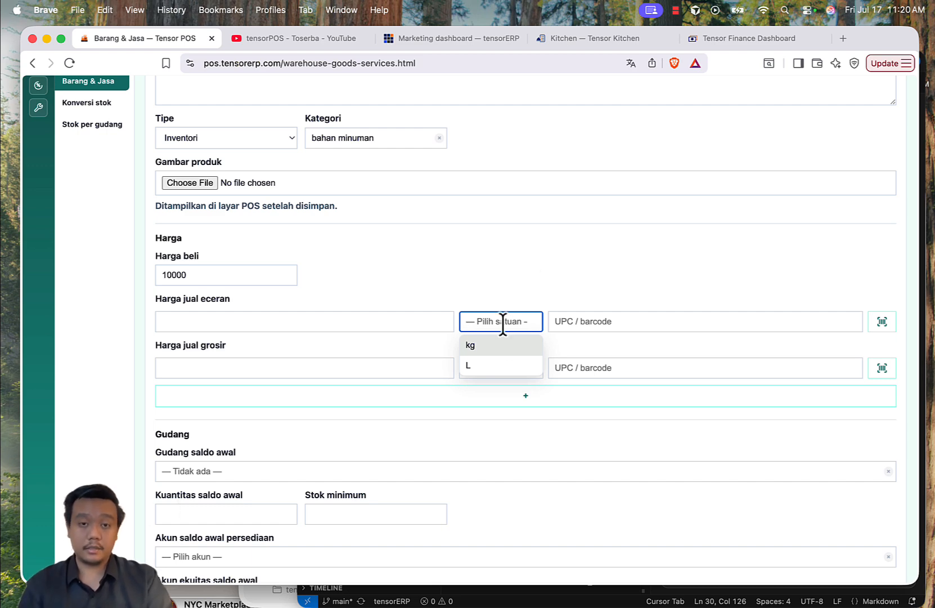
type("L")
left_click(495, 365)
scroll(504, 269, "down", 1)
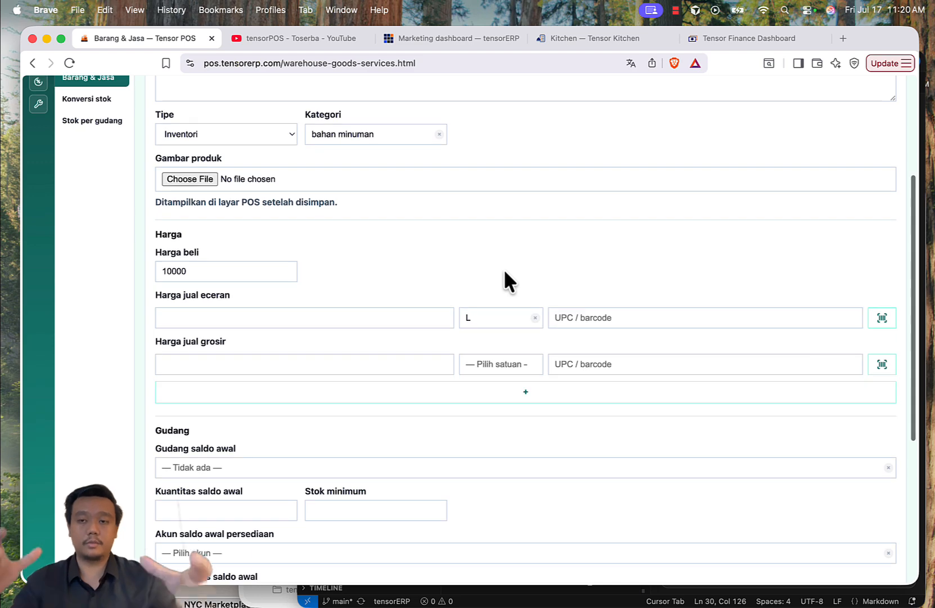
- Change the retail unit of Bahan Teh to kg and its purchase price (Harga beli) to 100000
scroll(503, 271, "down", 5)
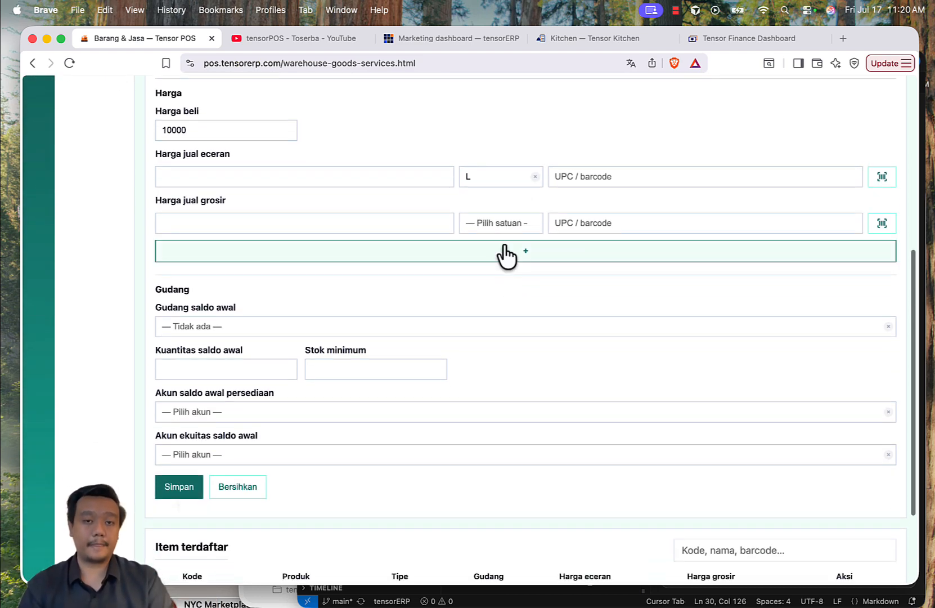
left_click(493, 176)
key("BackSpace")
type("kg")
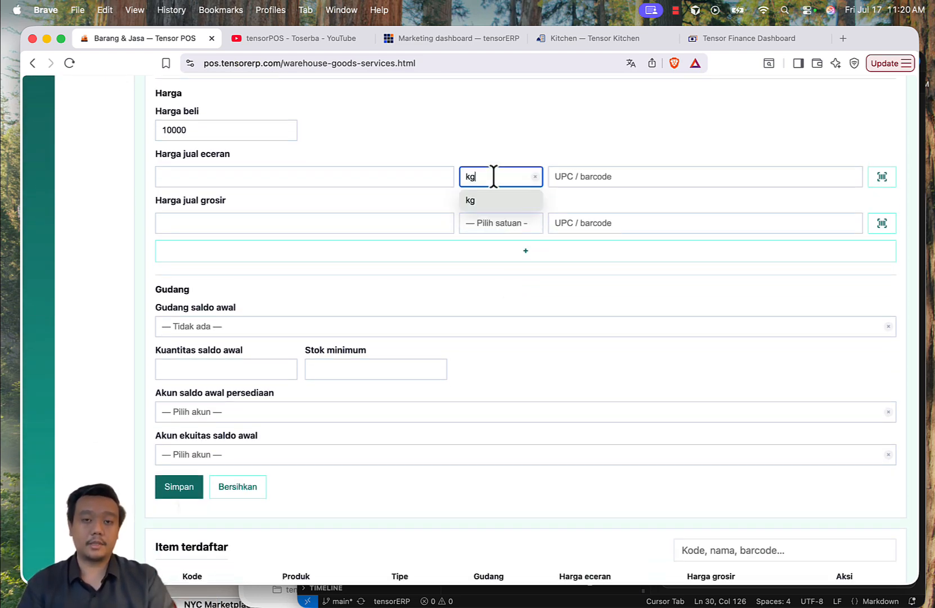
left_click(456, 148)
scroll(484, 141, "up", 10)
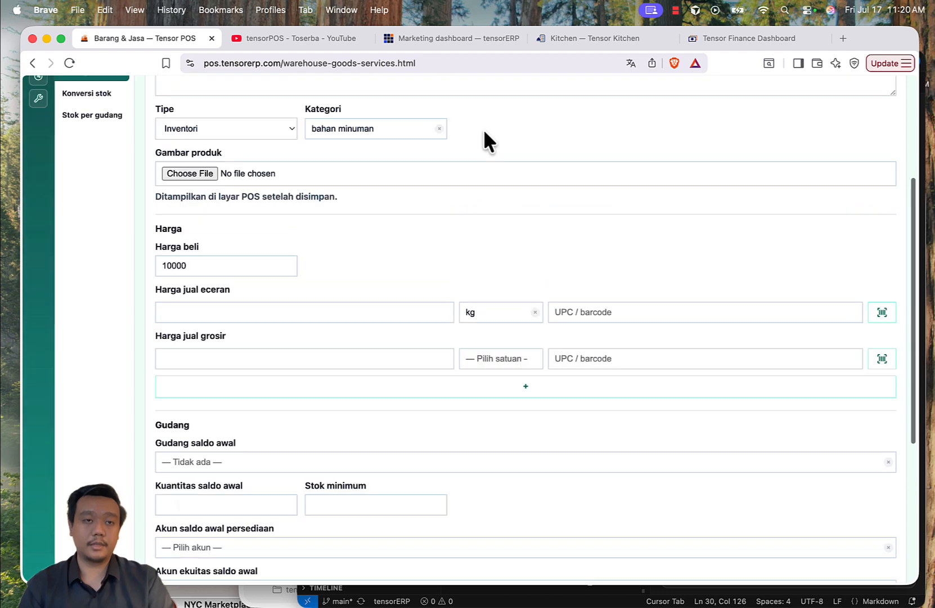
scroll(381, 271, "down", 5)
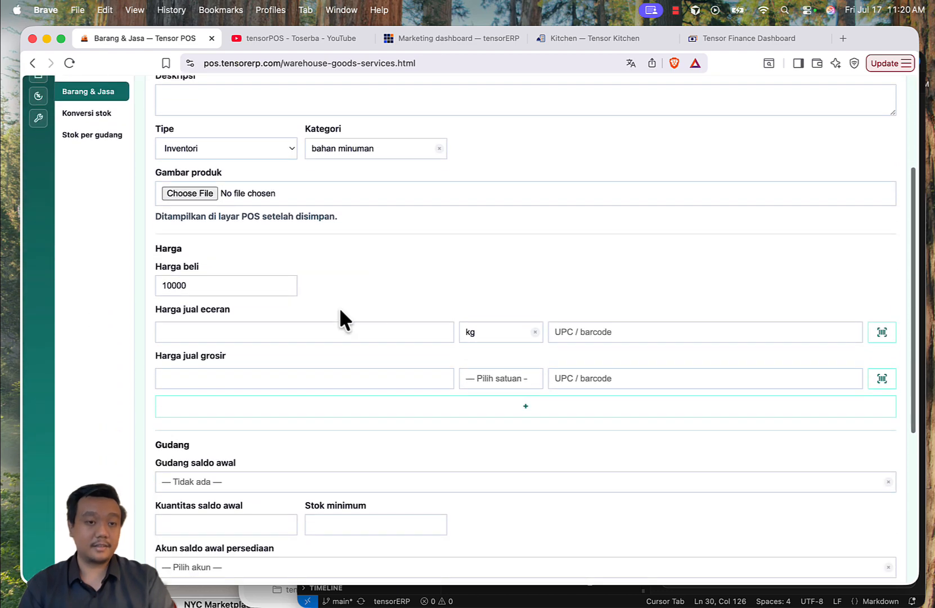
left_click(196, 285)
type("0")
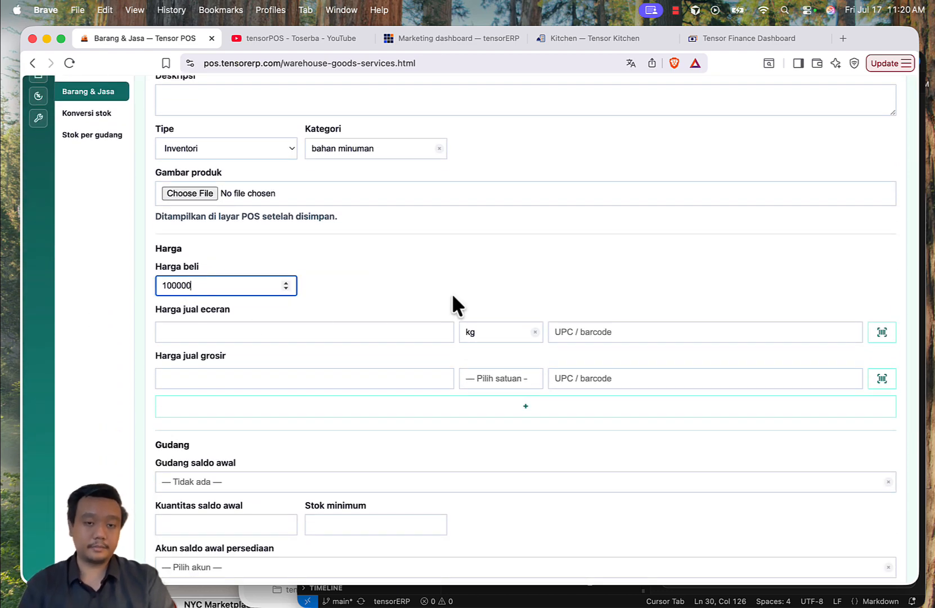
left_click(454, 292)
- Choose Warung Cebongan as the opening balance warehouse for Bahan Teh, with opening quantity 1 and minimum stock 0.2
scroll(453, 292, "down", 5)
left_click(232, 324)
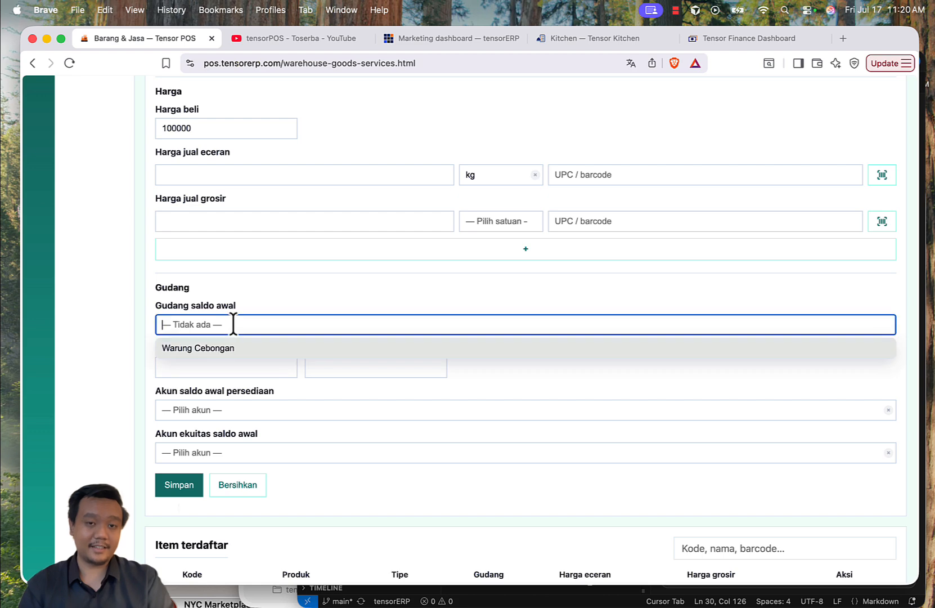
left_click(340, 350)
left_click(221, 369)
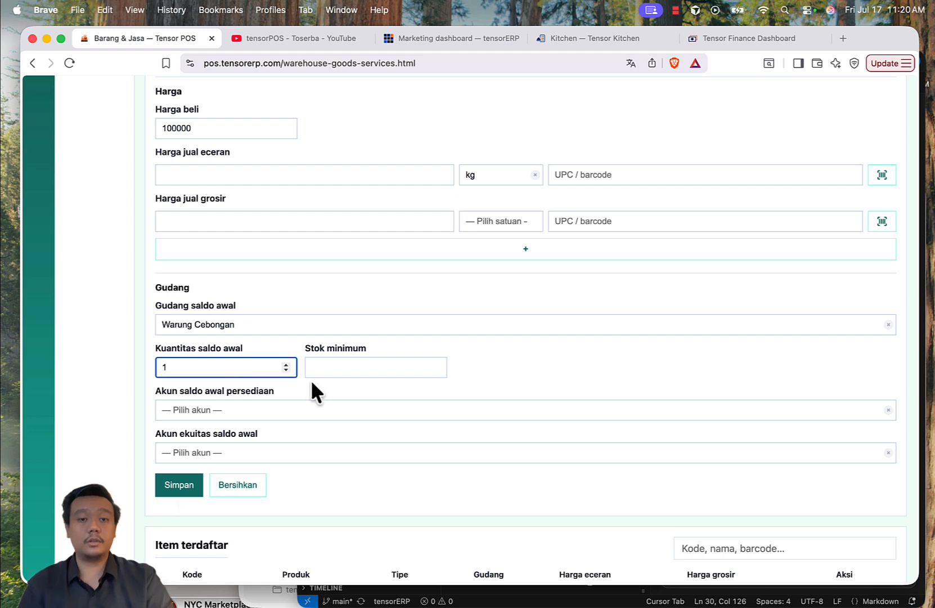
left_click(335, 367)
type("0.2")
left_click(534, 366)
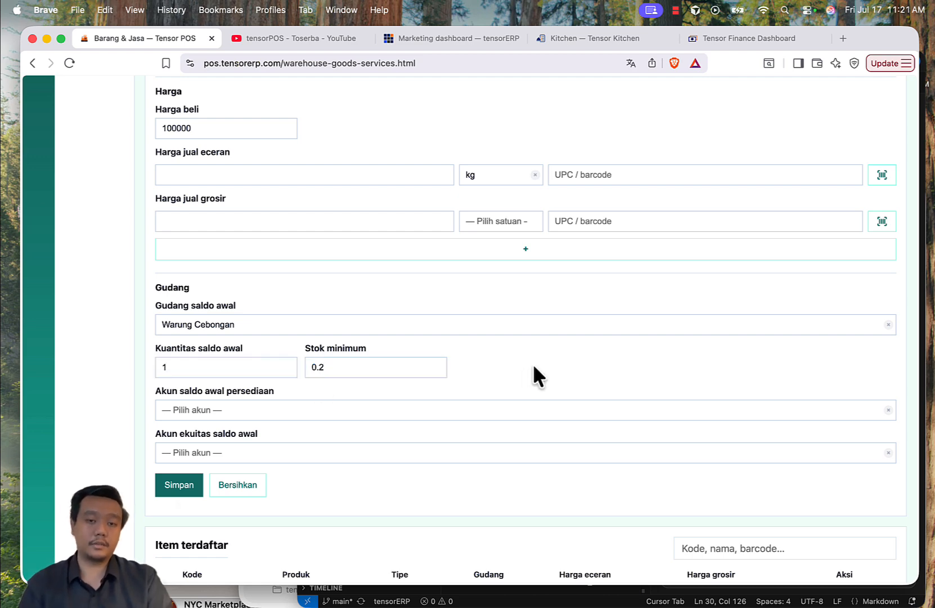
- Choose Bahan Minuman as the opening inventory account and Modal Awal as the opening equity account, and save the Bahan Teh item
scroll(534, 366, "down", 3)
left_click(240, 318)
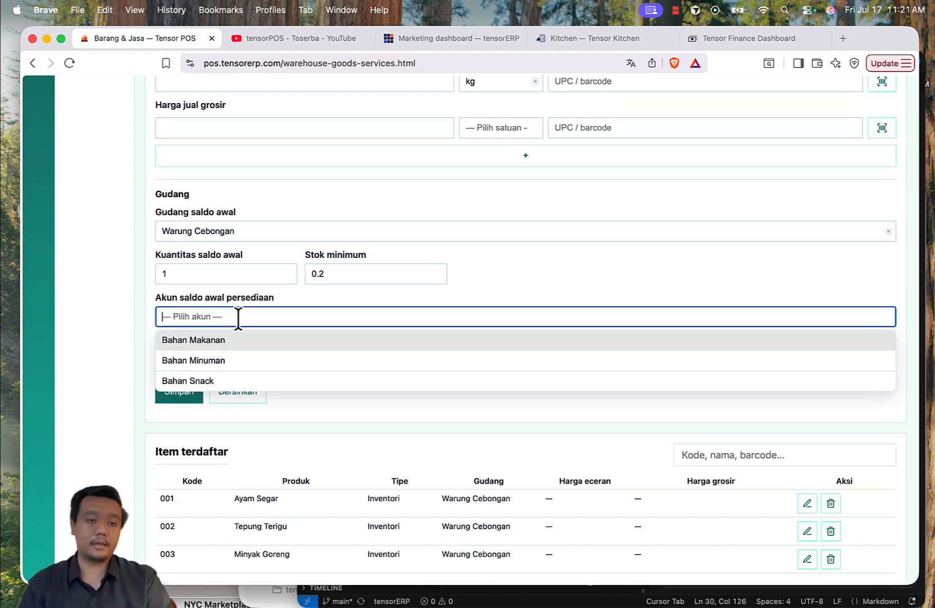
left_click(243, 367)
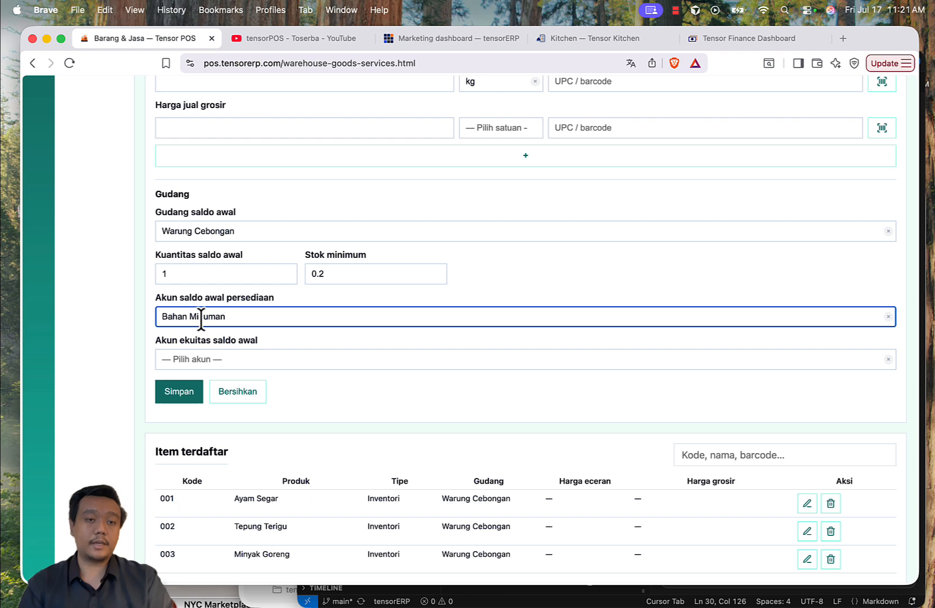
left_click(197, 358)
left_click(264, 383)
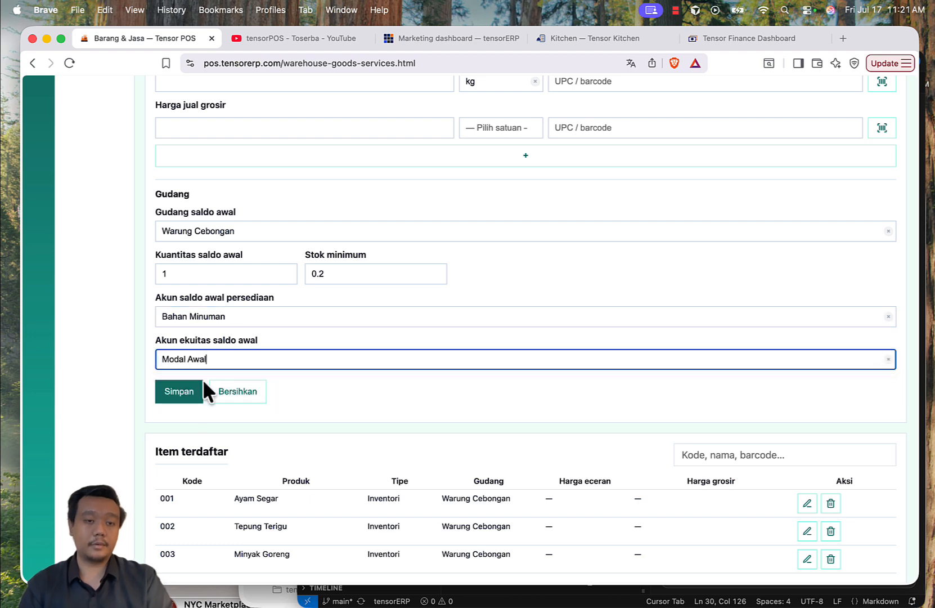
left_click(179, 394)
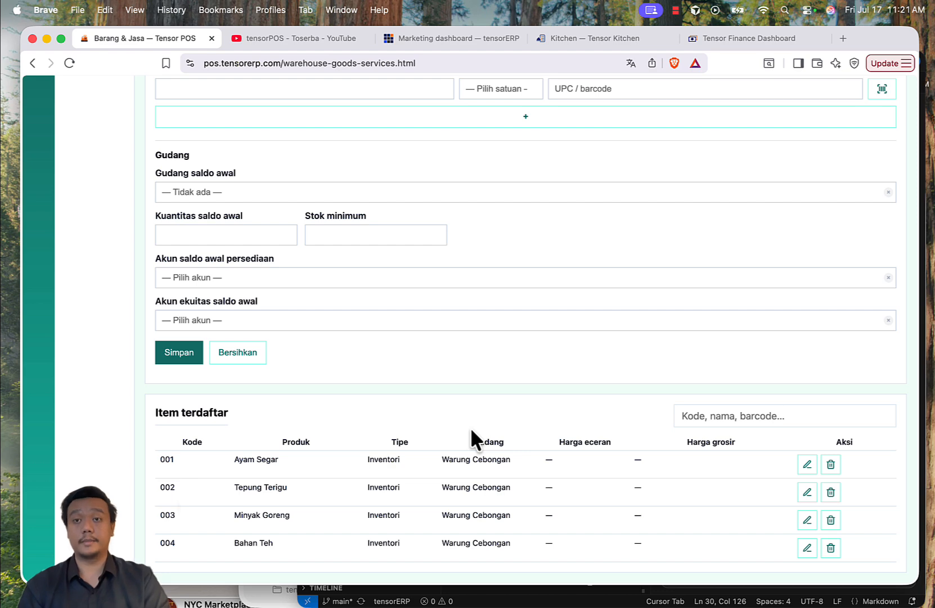
scroll(590, 197, "up", 10)
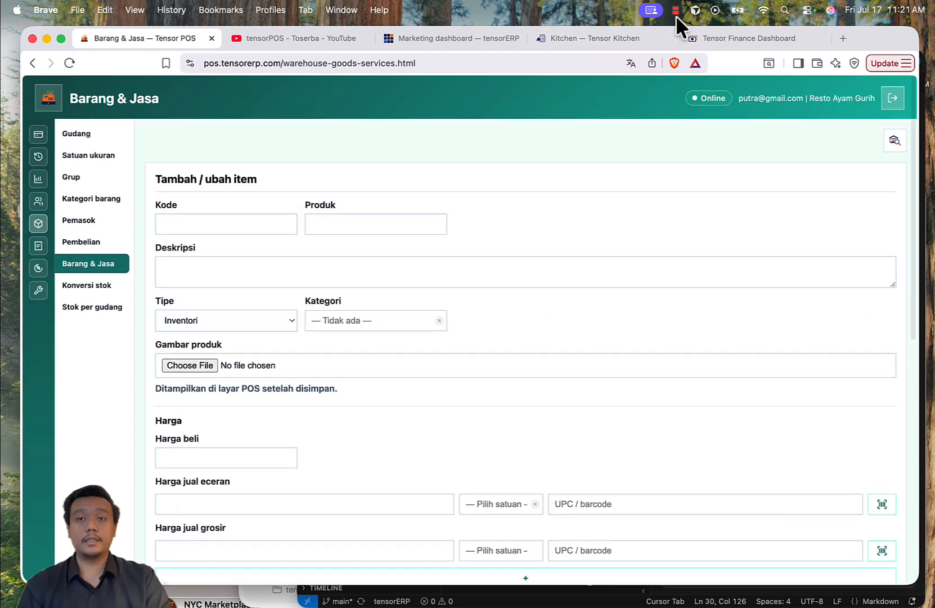